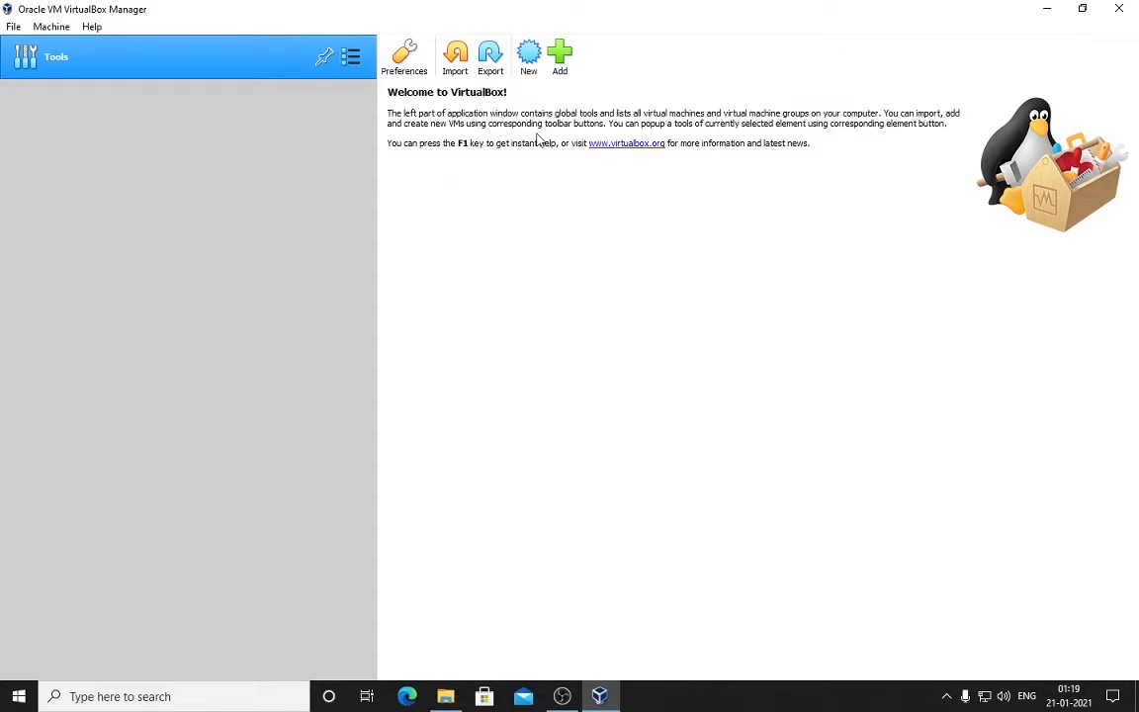
# Step: Name the new machine 'kali linux' with type Linux and version Ubuntu (32-bit)
pyautogui.click(528, 65)
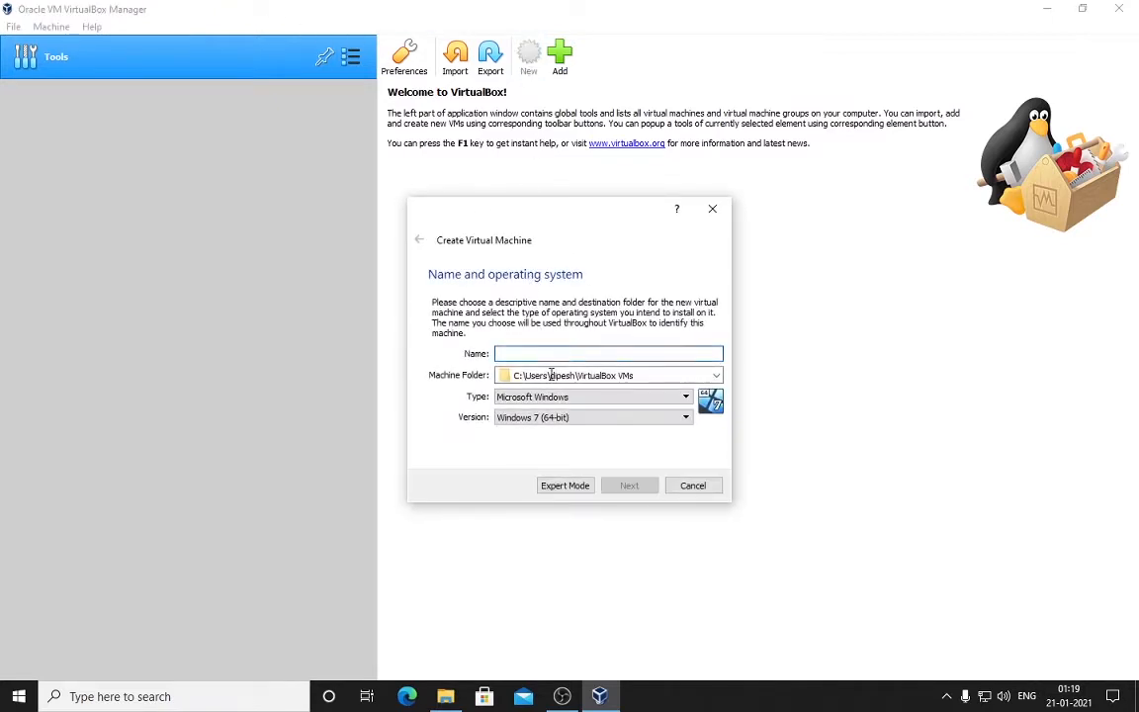
pyautogui.write('kali linux')
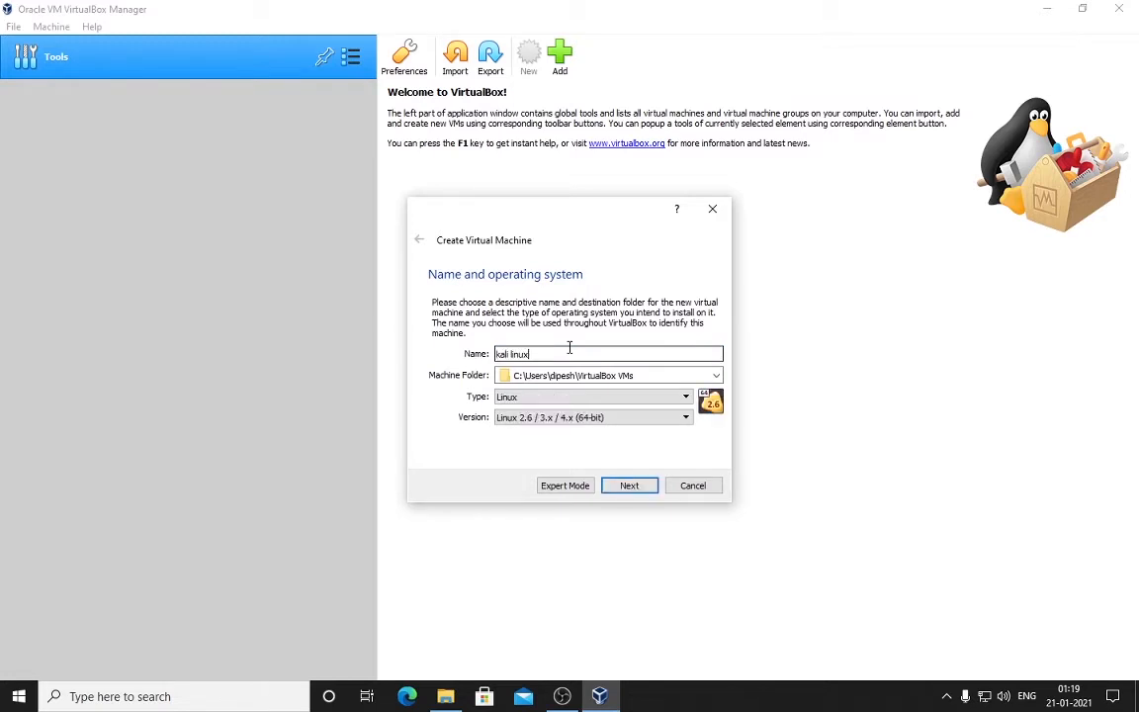
pyautogui.click(624, 417)
pyautogui.scroll(-6, 618, 454)
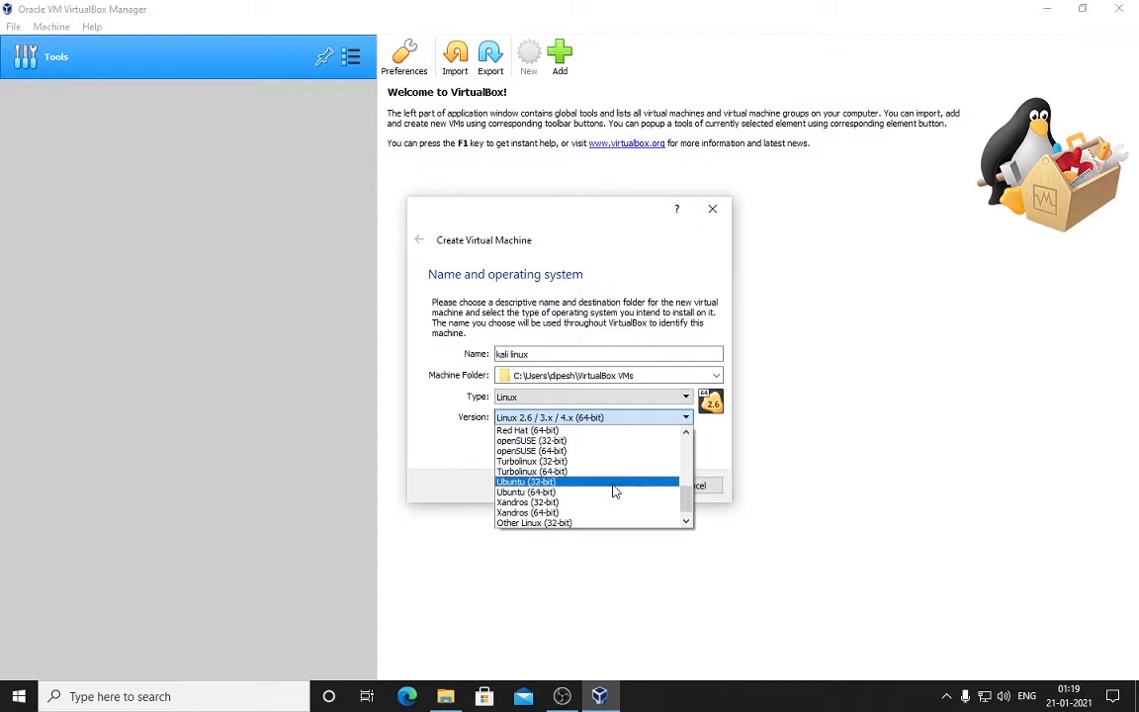
pyautogui.click(613, 482)
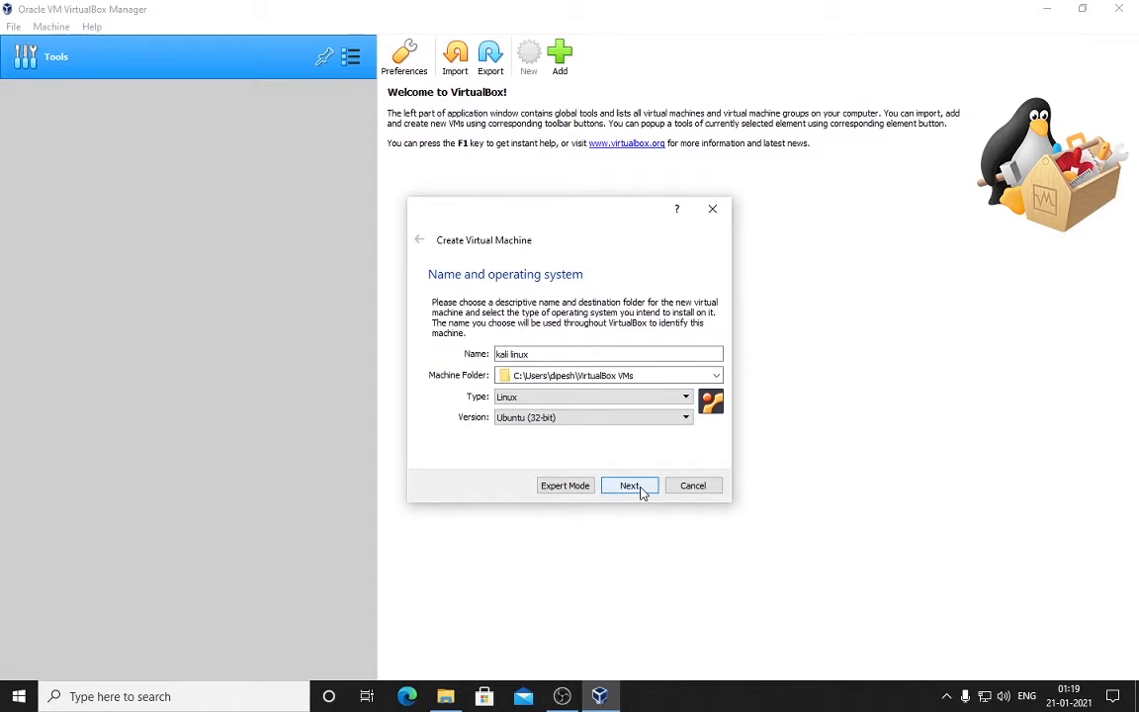
pyautogui.click(607, 417)
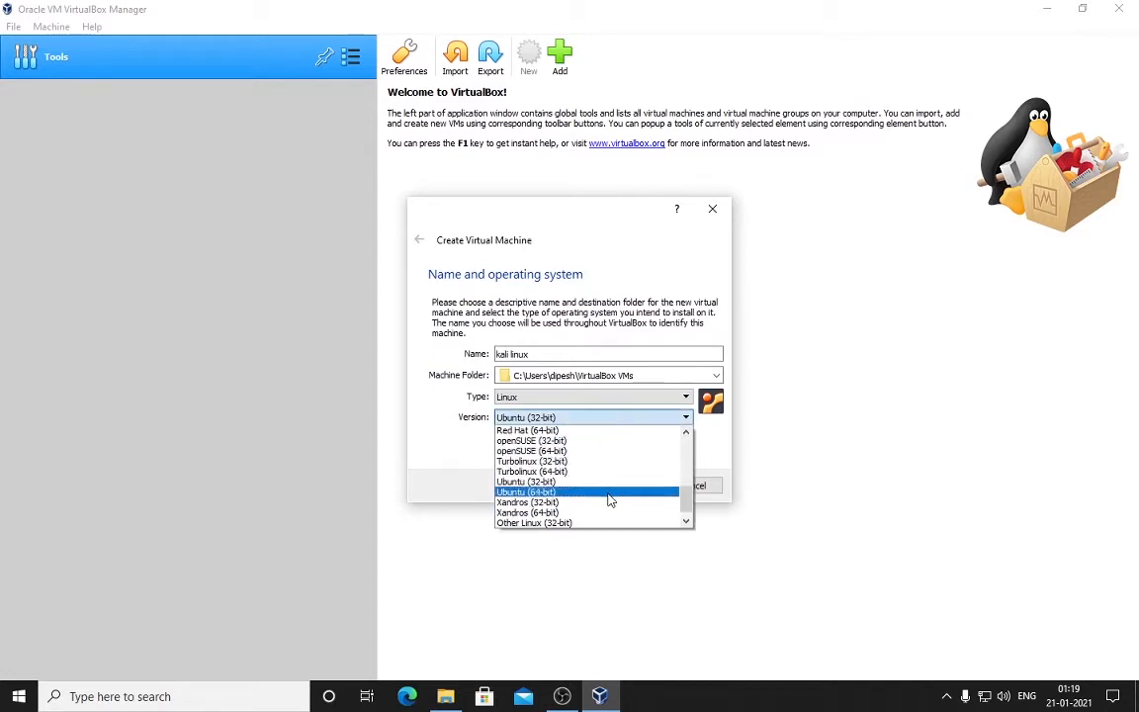
pyautogui.click(609, 494)
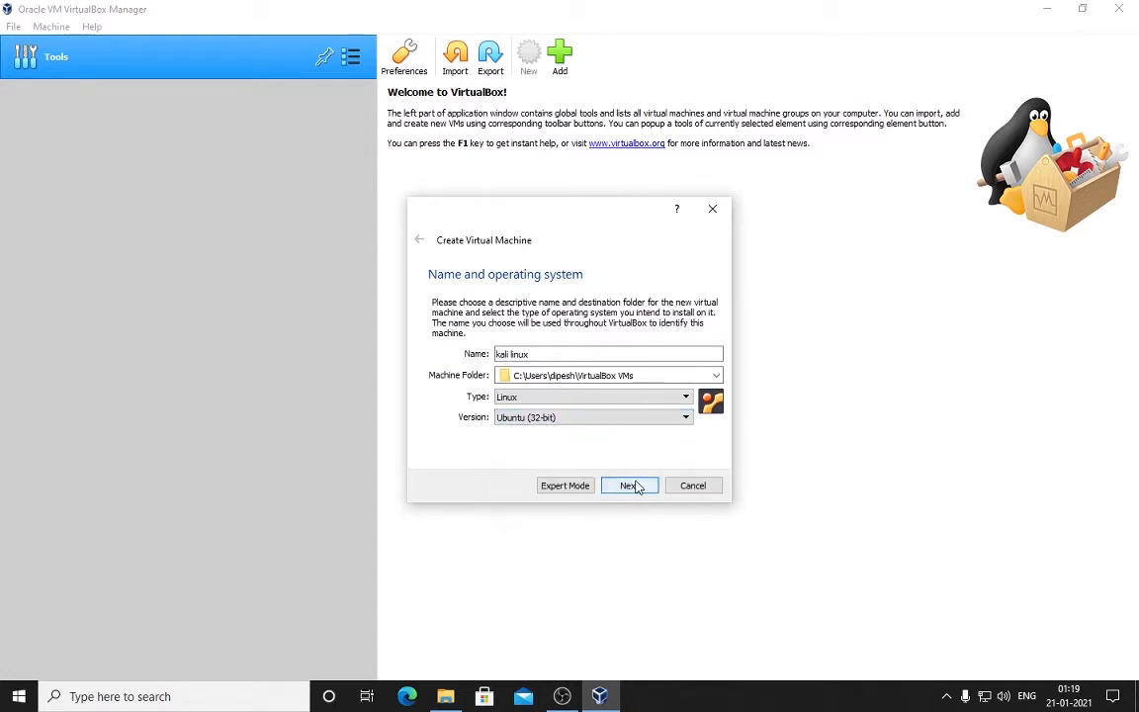
pyautogui.click(631, 486)
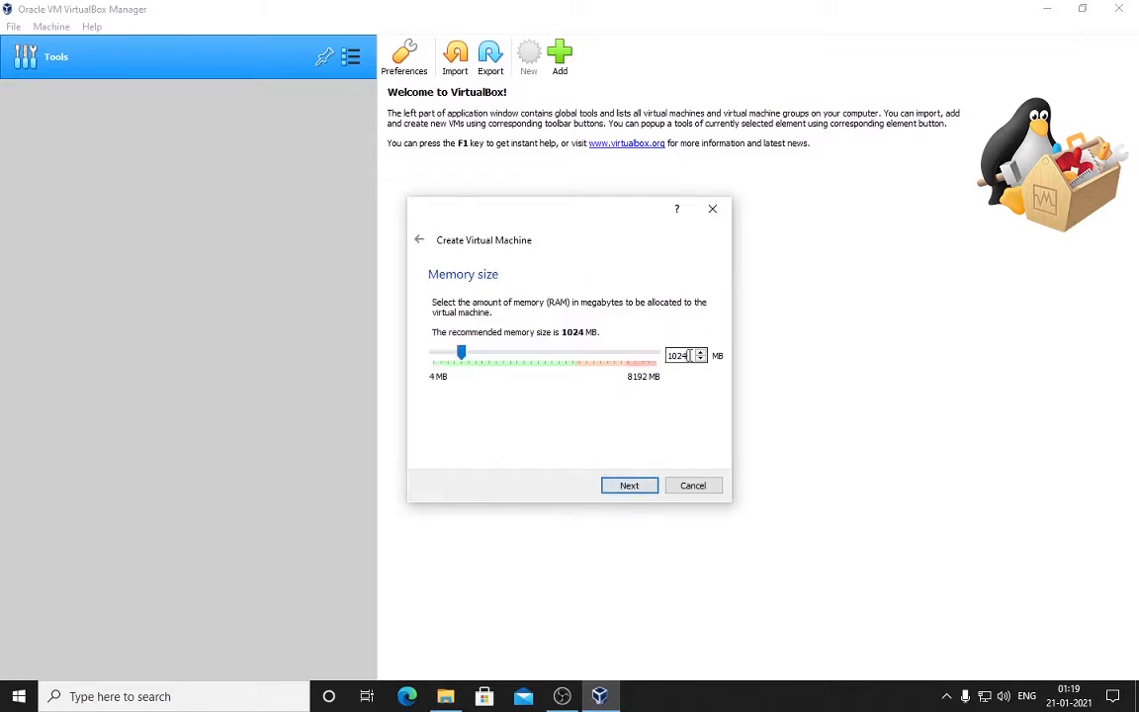
# Step: Set the machine's memory size to 2048 MB
pyautogui.doubleClick(690, 357)
pyautogui.write('2048')
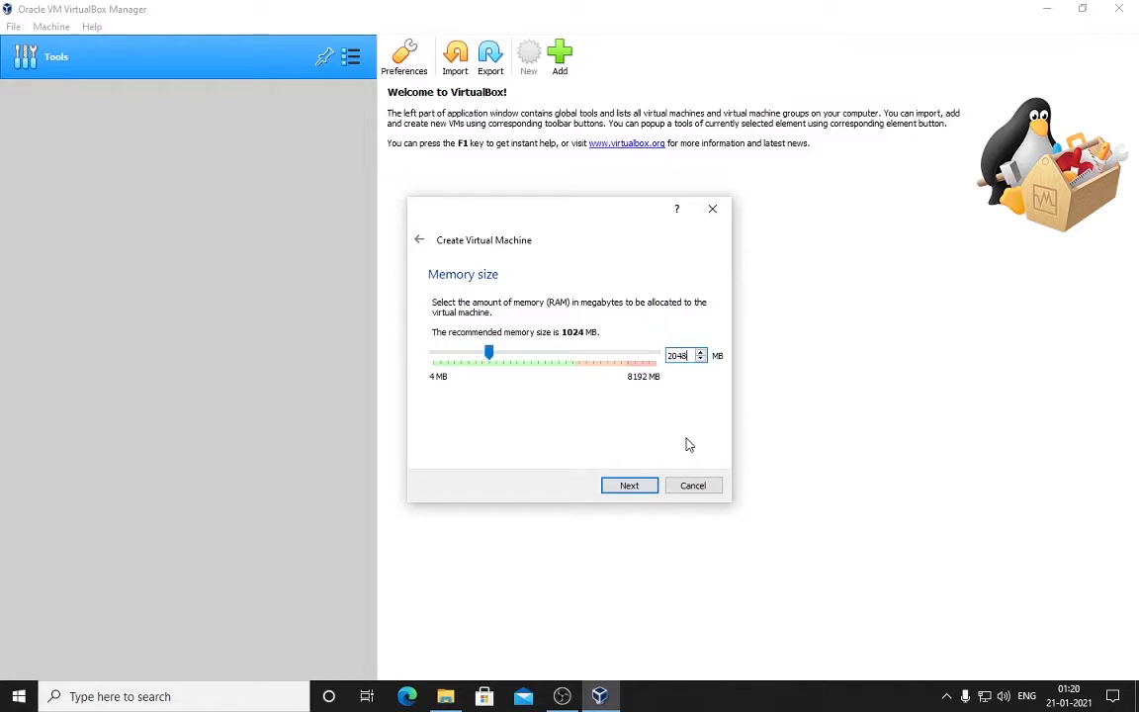
pyautogui.press('Return')
pyautogui.press('Return')
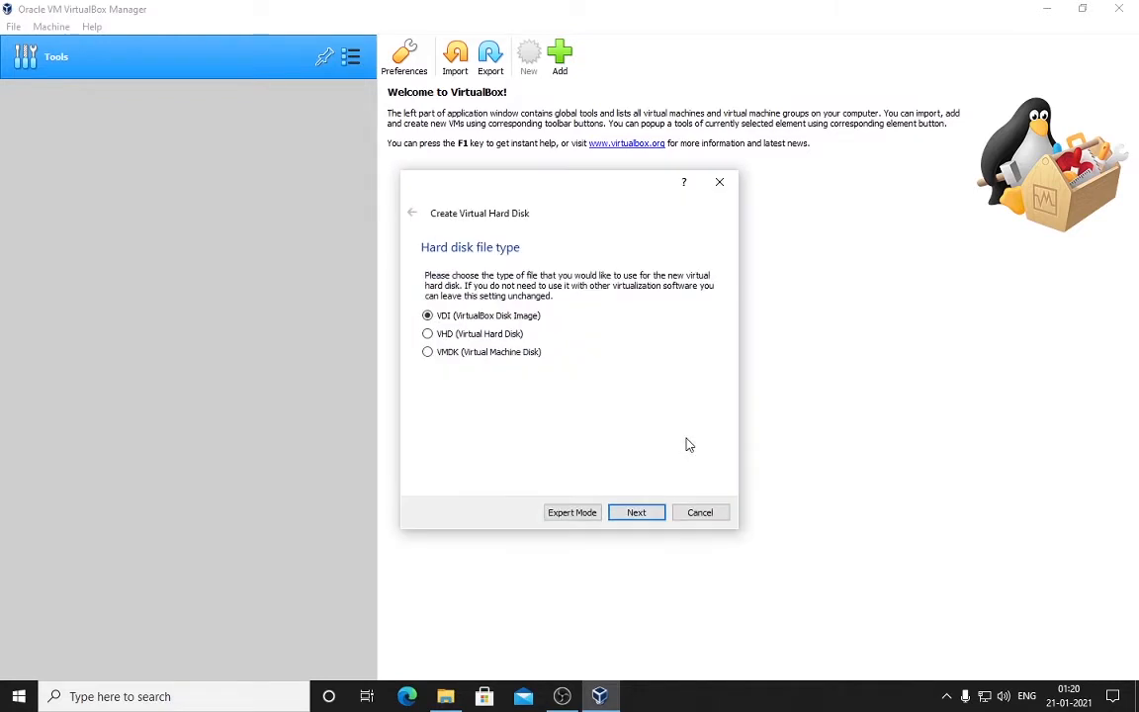
# Step: Create a dynamically allocated 30 GB VDI virtual hard disk
pyautogui.click(652, 520)
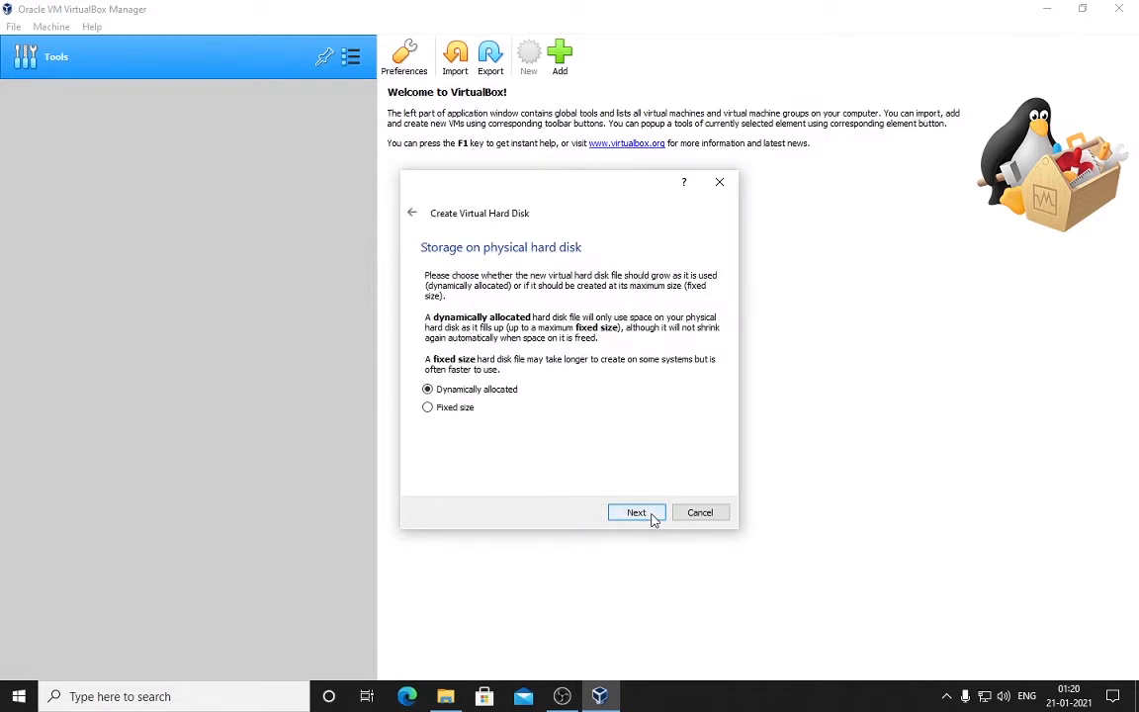
pyautogui.click(653, 516)
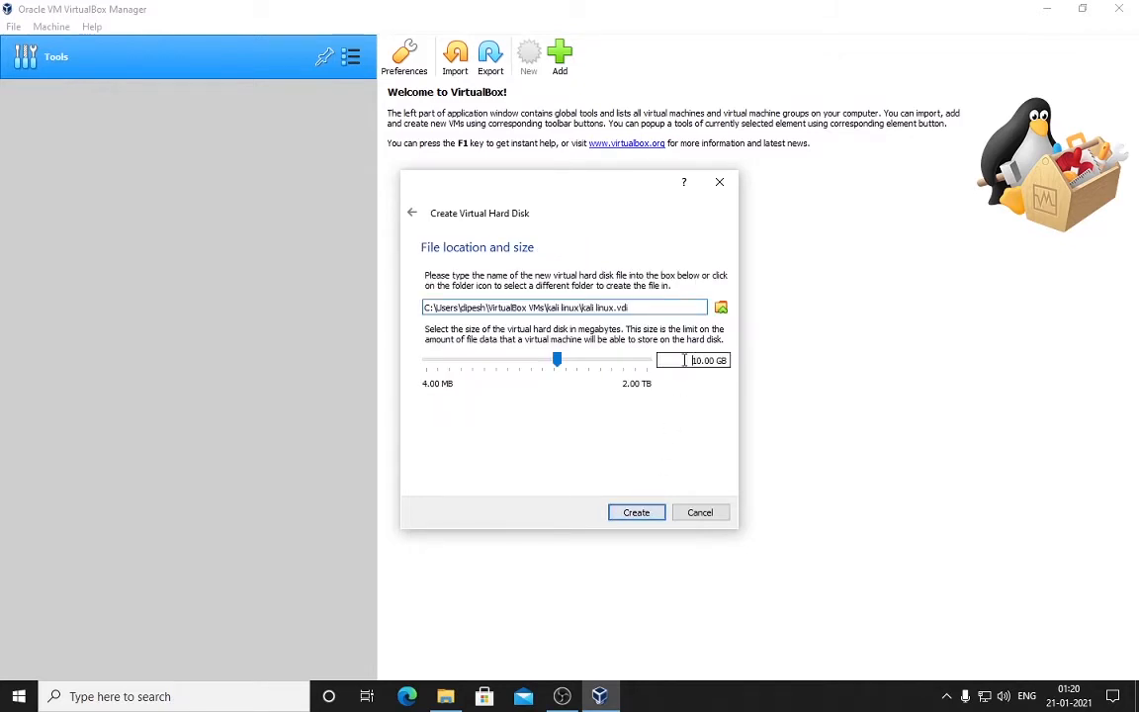
pyautogui.press('Delete')
pyautogui.write('3')
pyautogui.press('Return')
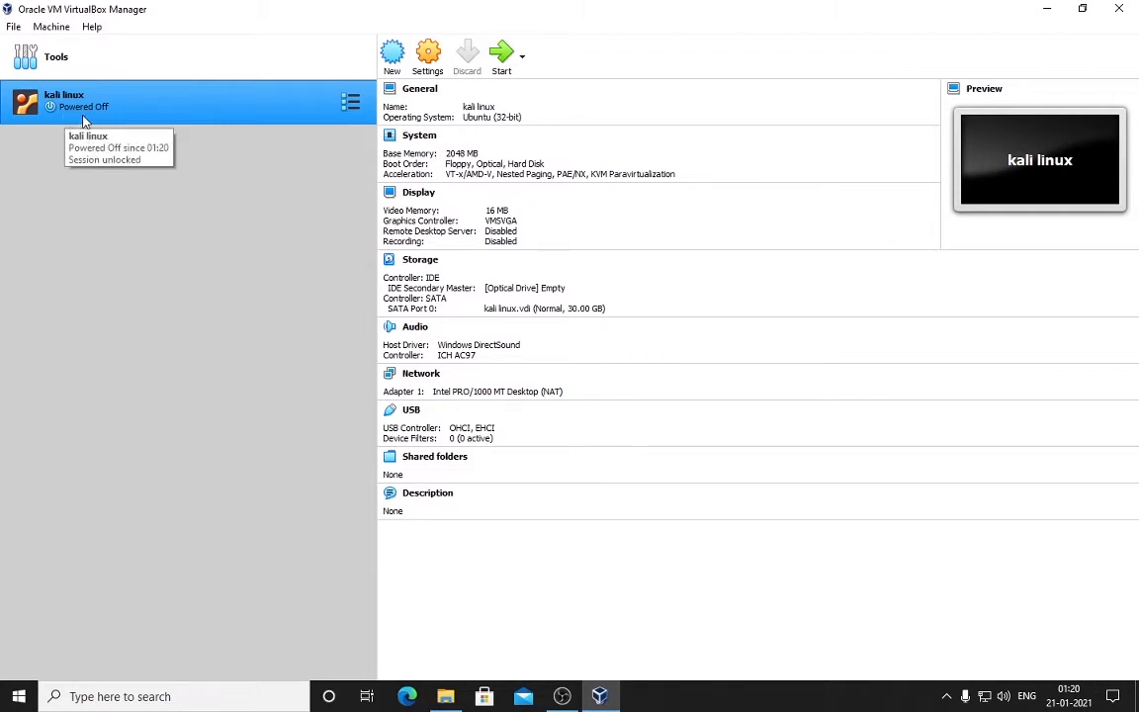
# Step: Set Shared Clipboard and Drag'n'Drop to Bidirectional under General > Advanced settings
pyautogui.click(427, 63)
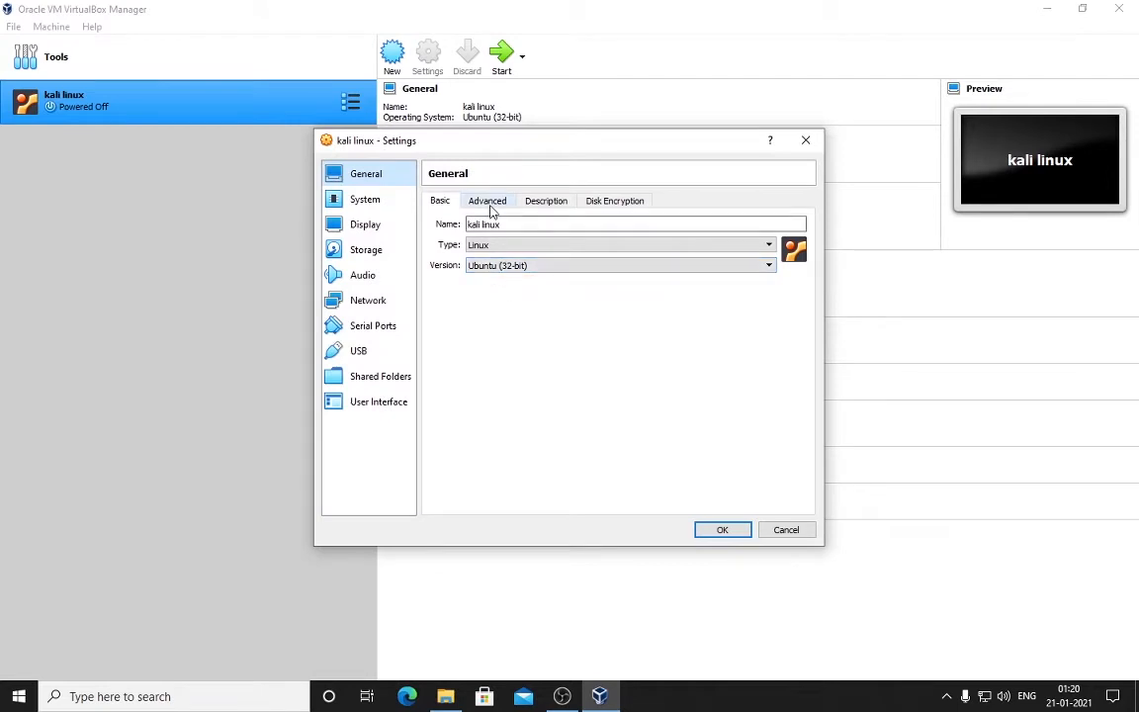
pyautogui.click(489, 203)
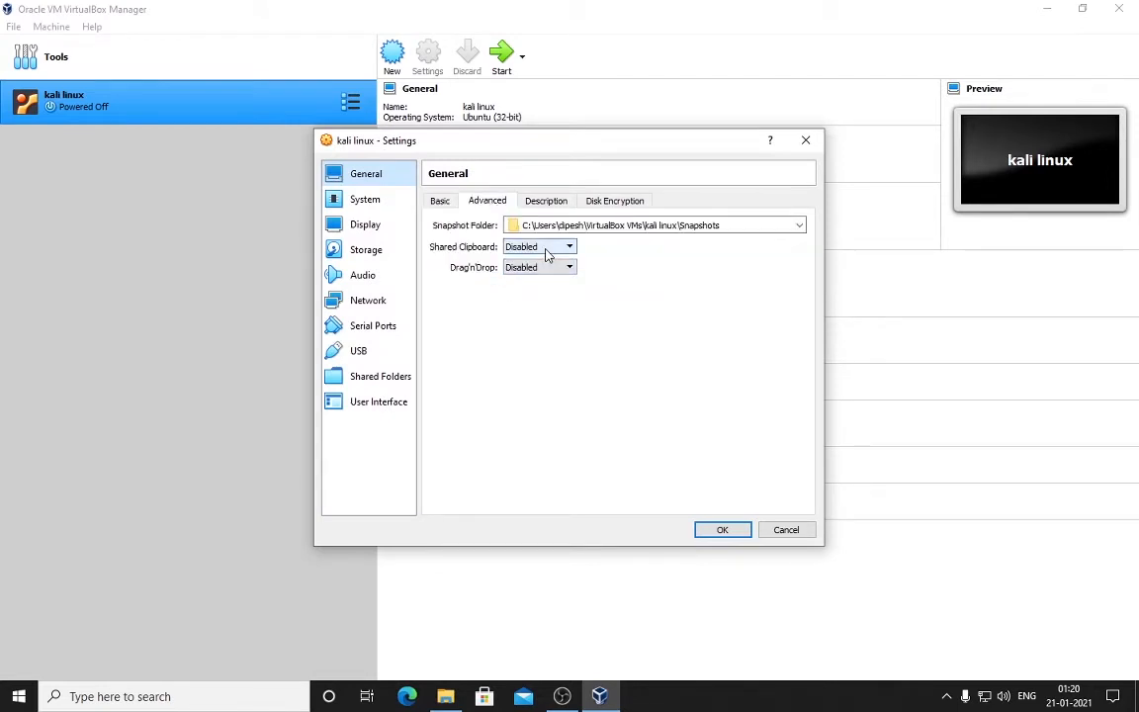
pyautogui.click(546, 254)
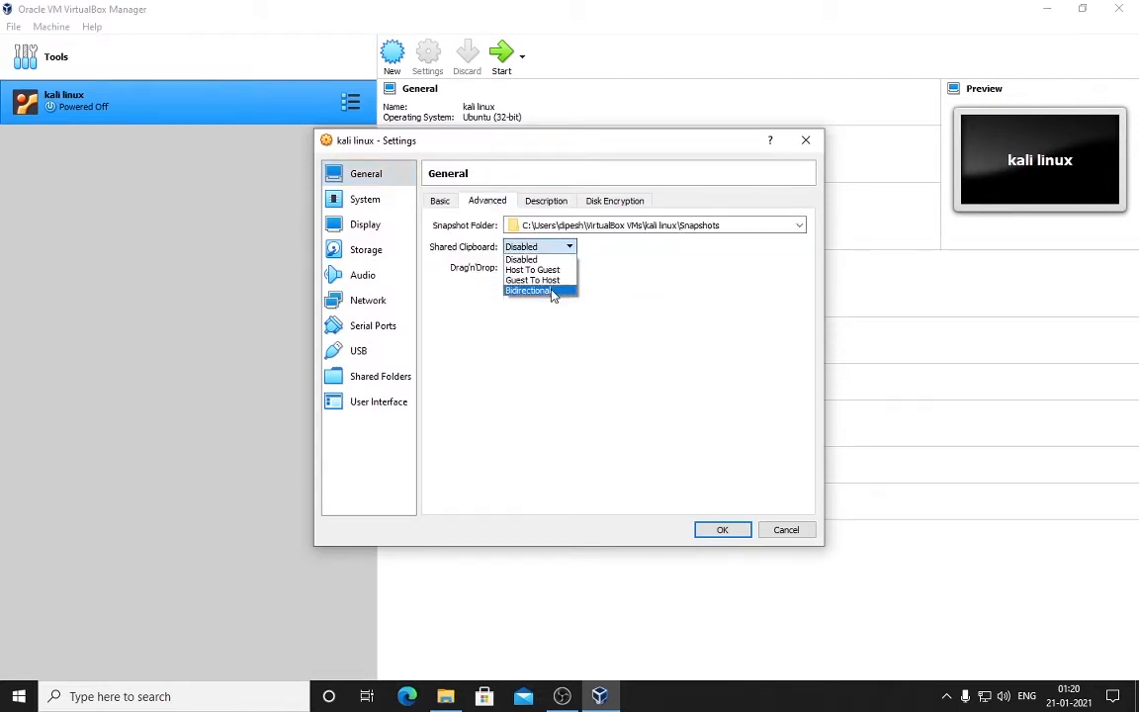
pyautogui.click(550, 291)
pyautogui.click(568, 267)
pyautogui.click(534, 310)
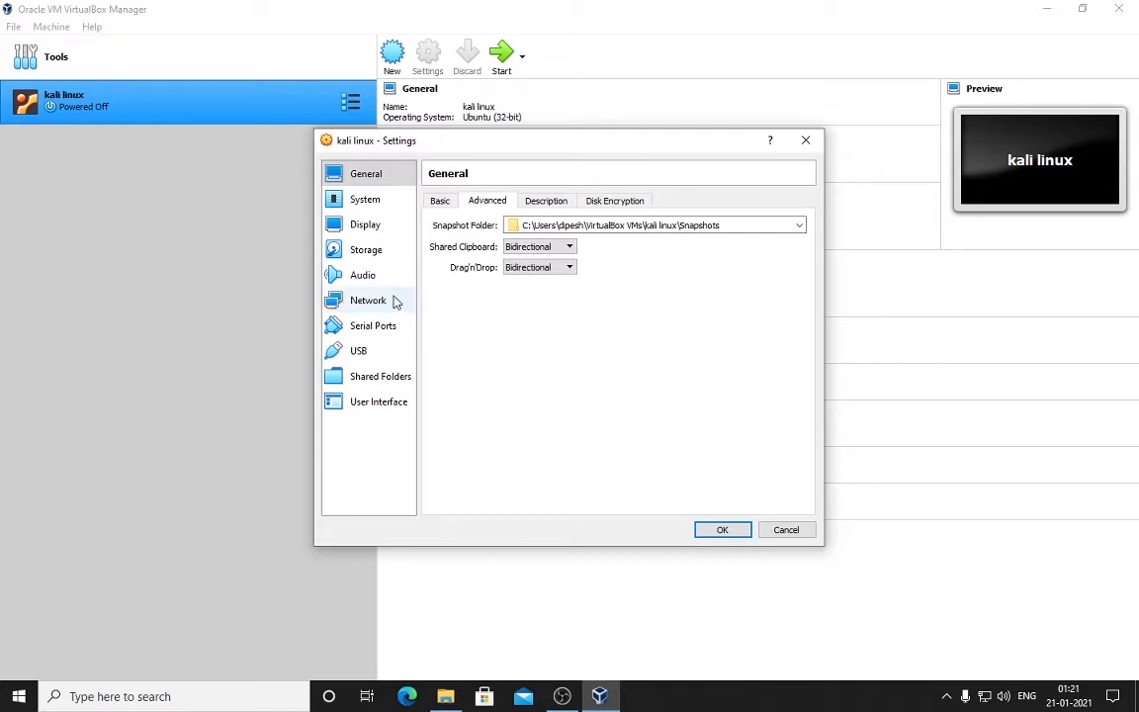
pyautogui.click(368, 250)
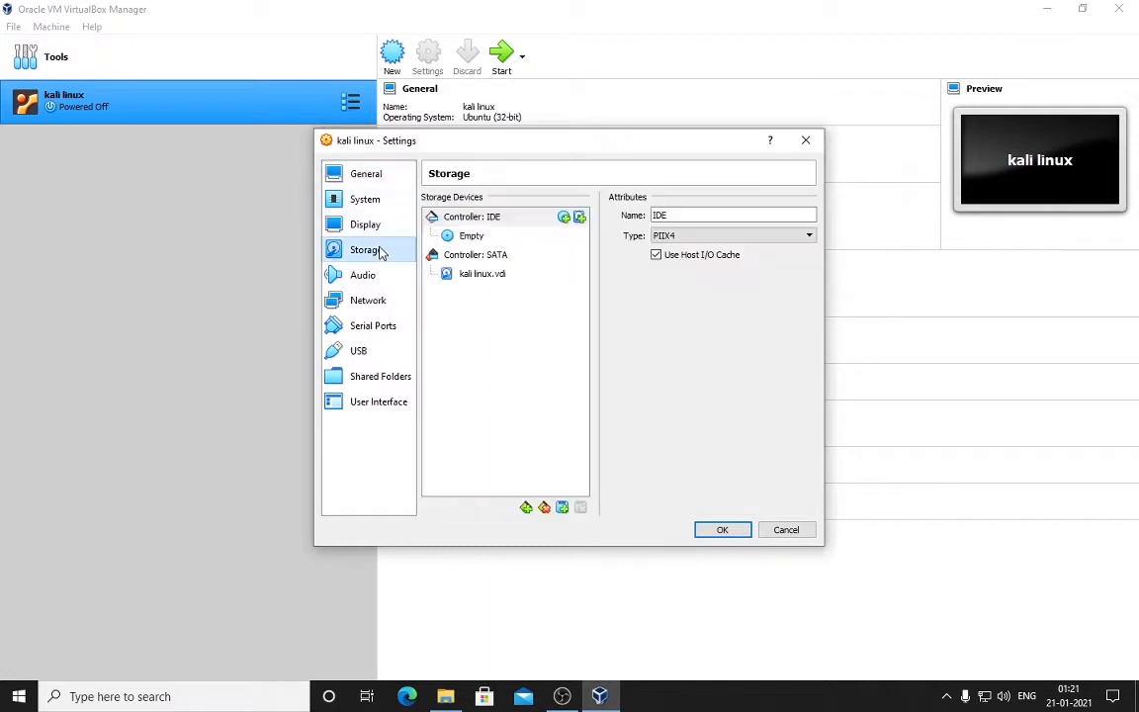
# Step: Attach kali-linux-2020.4-installer-i386.iso as an IDE optical drive and save the settings
pyautogui.click(566, 217)
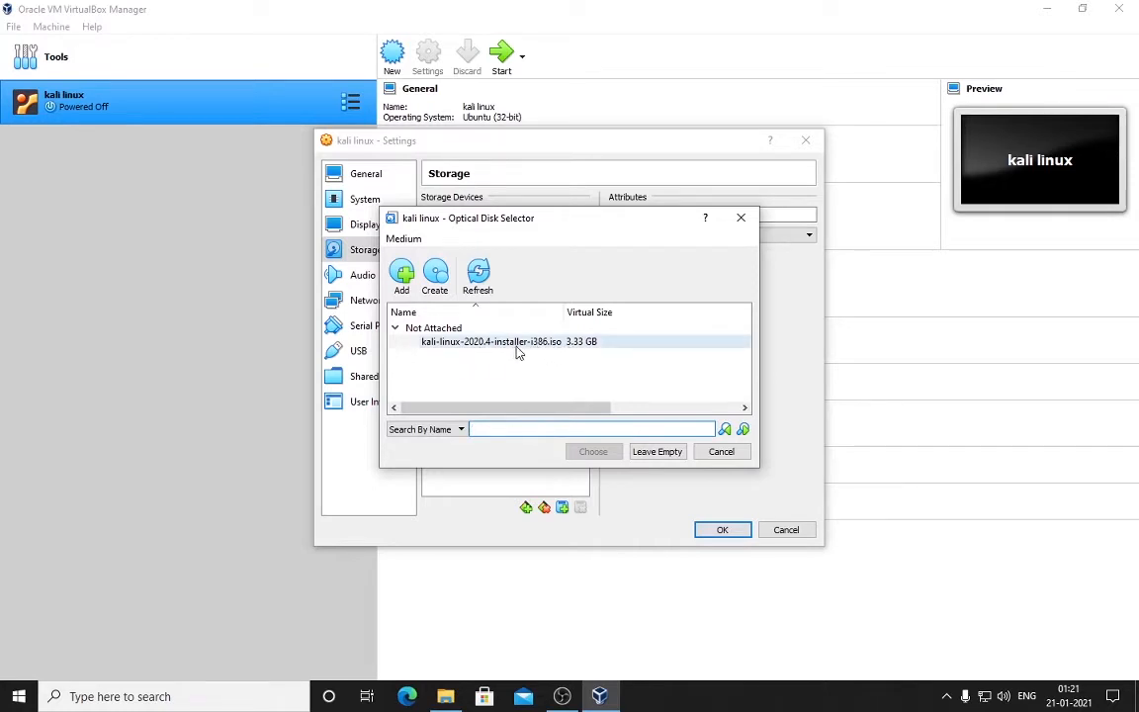
pyautogui.click(403, 282)
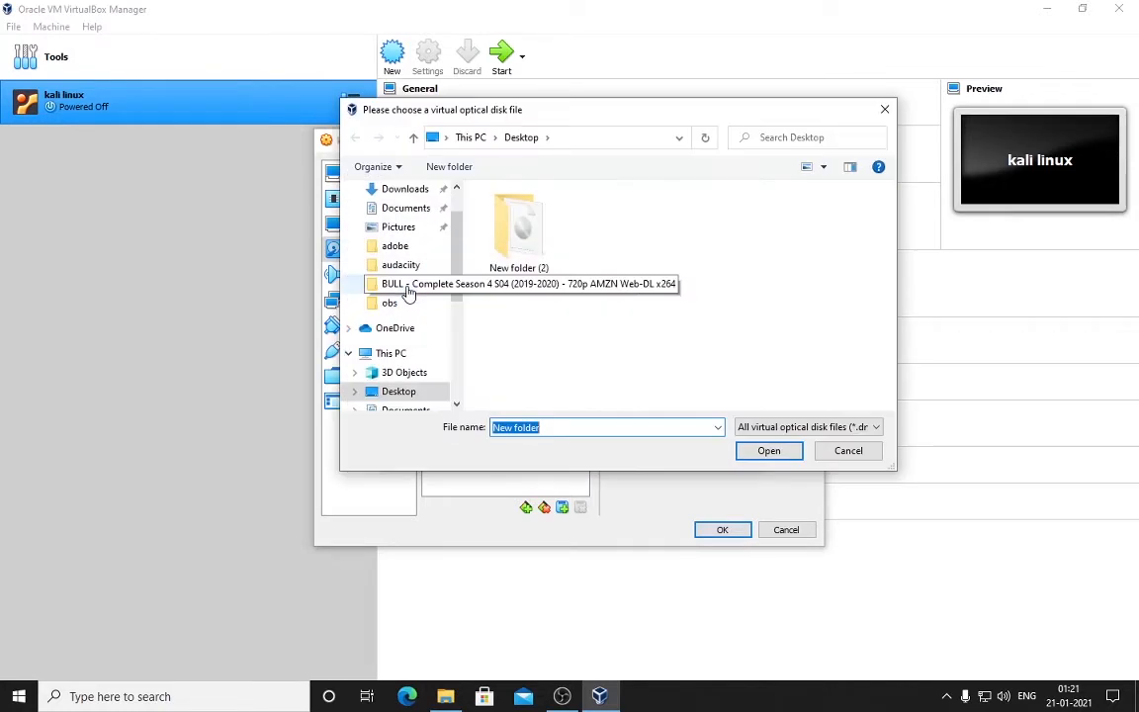
pyautogui.doubleClick(516, 262)
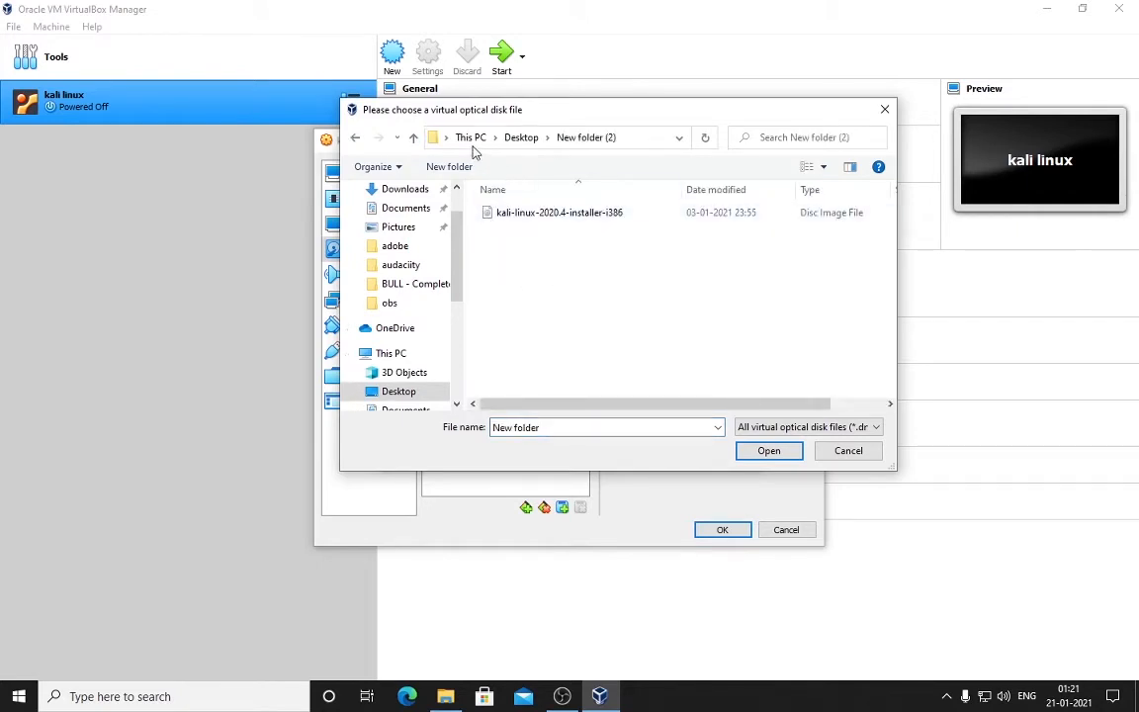
pyautogui.doubleClick(587, 220)
pyautogui.doubleClick(554, 353)
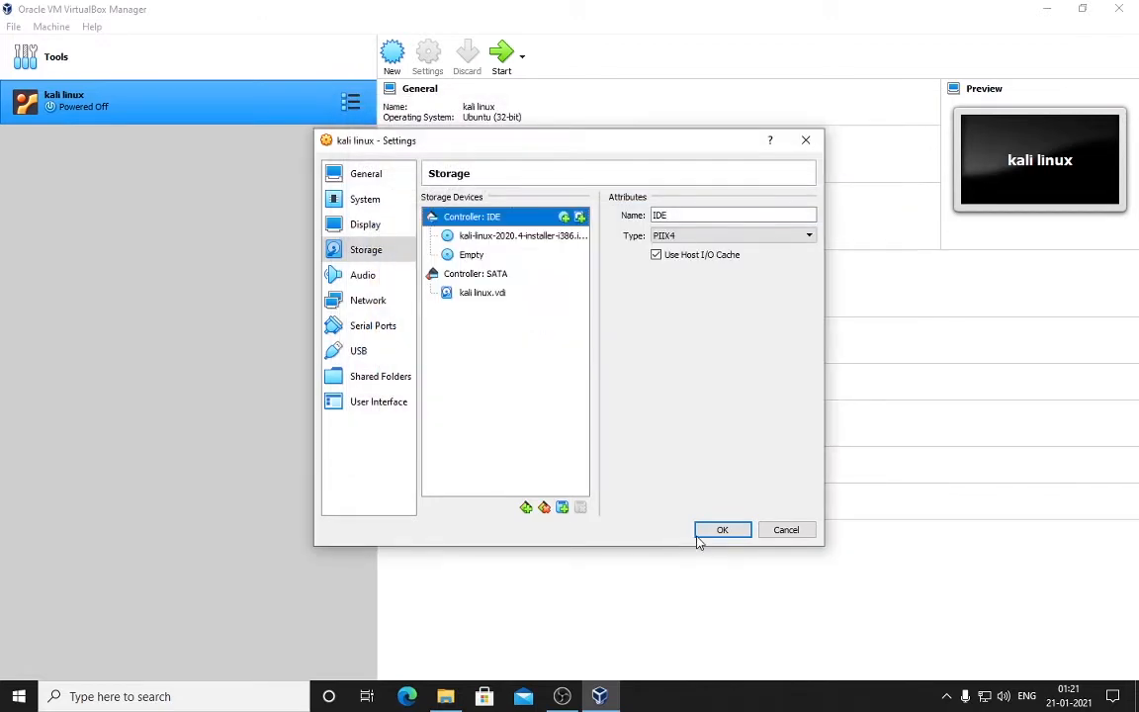
pyautogui.click(710, 531)
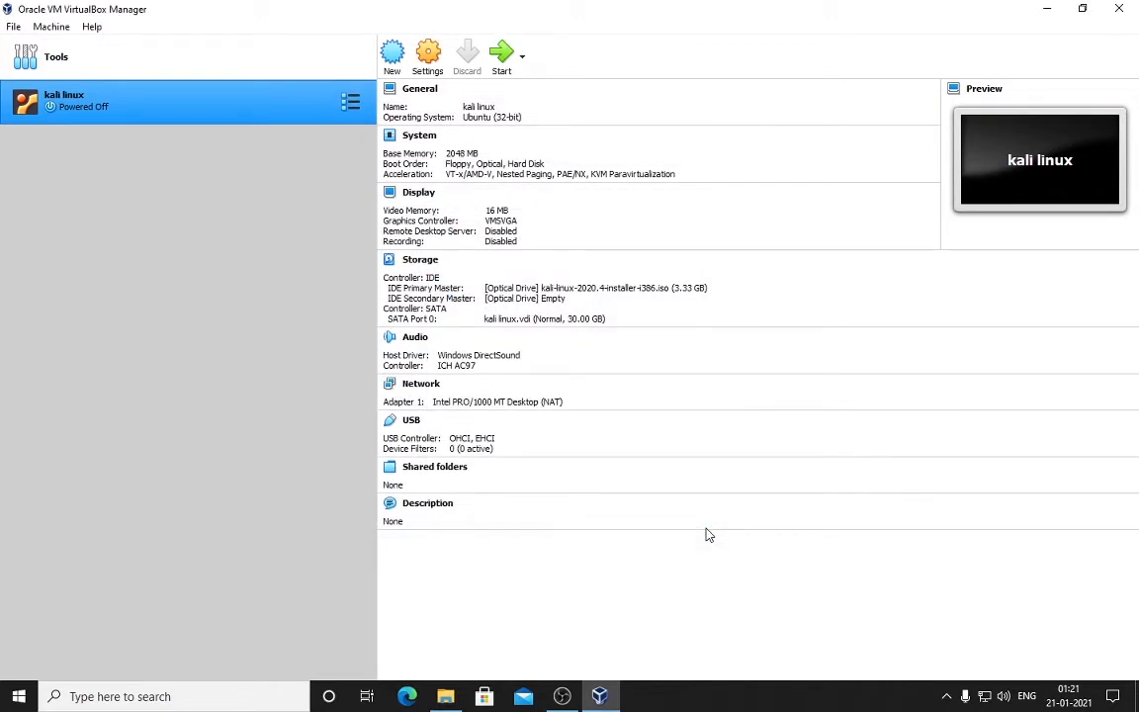
# Step: Start the kali linux VM, launch Graphical install, and maximize the VM window
pyautogui.click(502, 62)
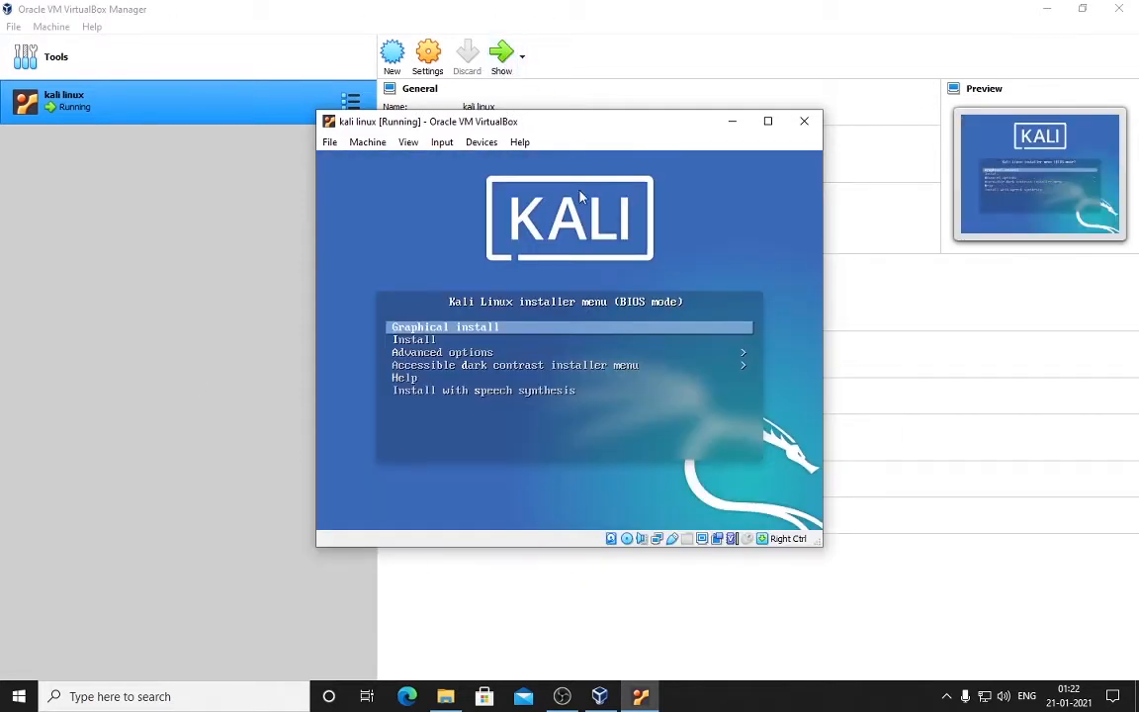
pyautogui.press('Return')
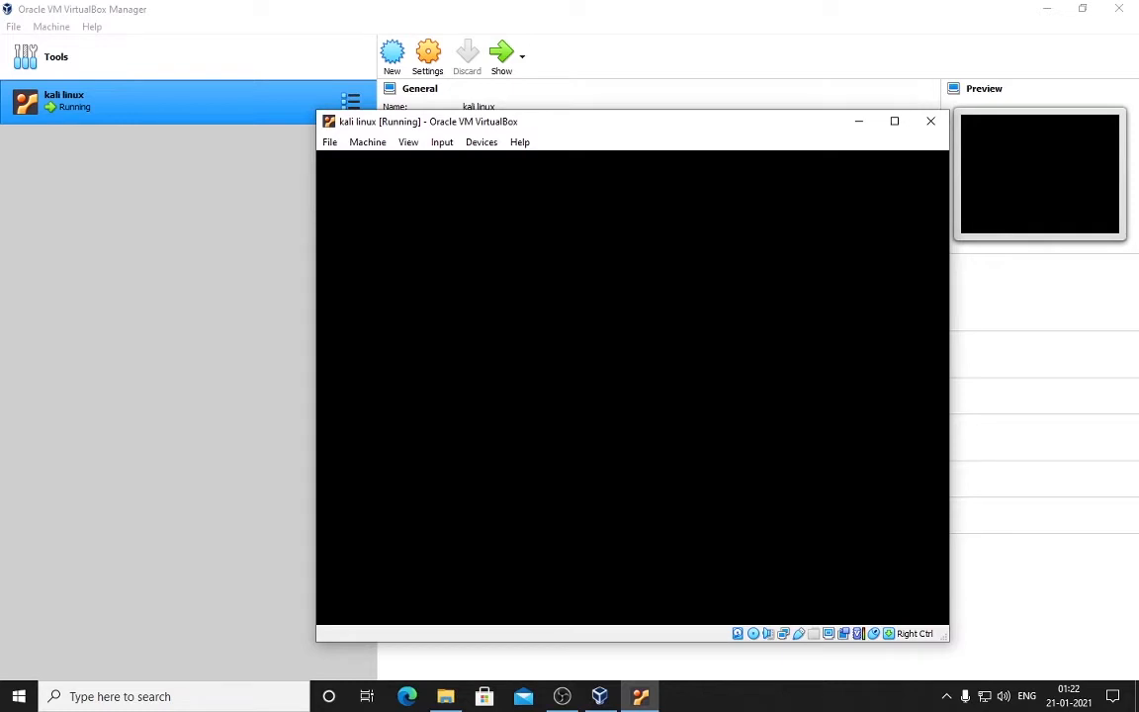
pyautogui.doubleClick(636, 122)
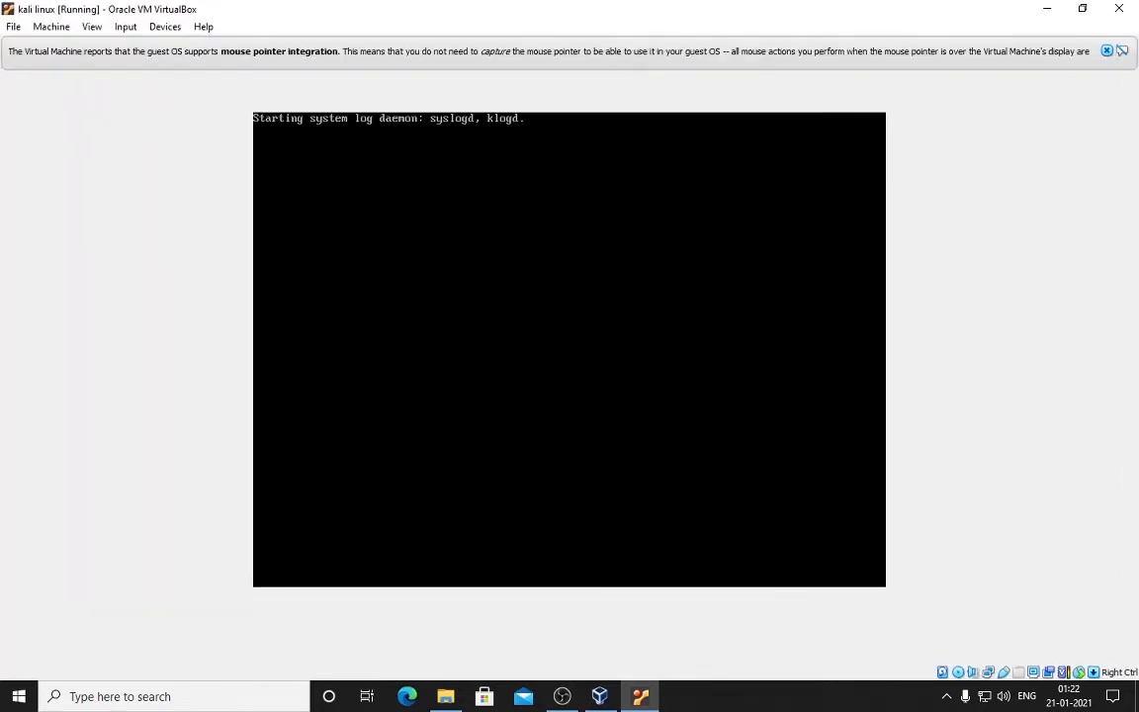
# Step: Choose English as language, India as location, and British English as keyboard
pyautogui.click(1107, 51)
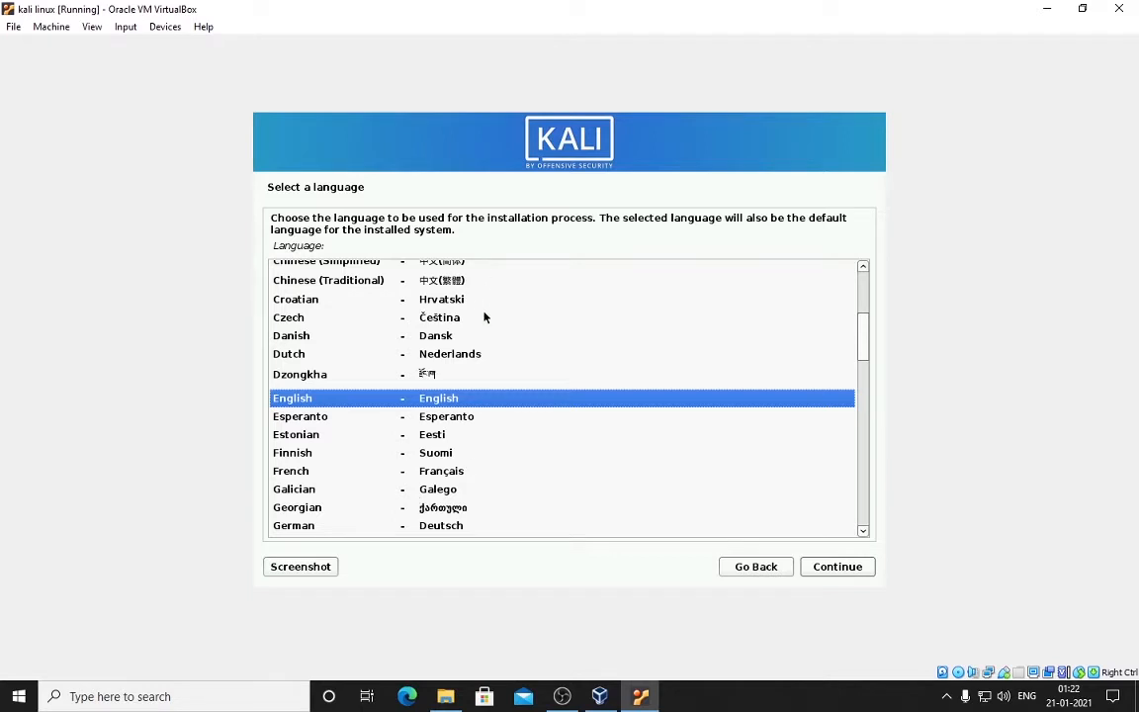
pyautogui.click(827, 572)
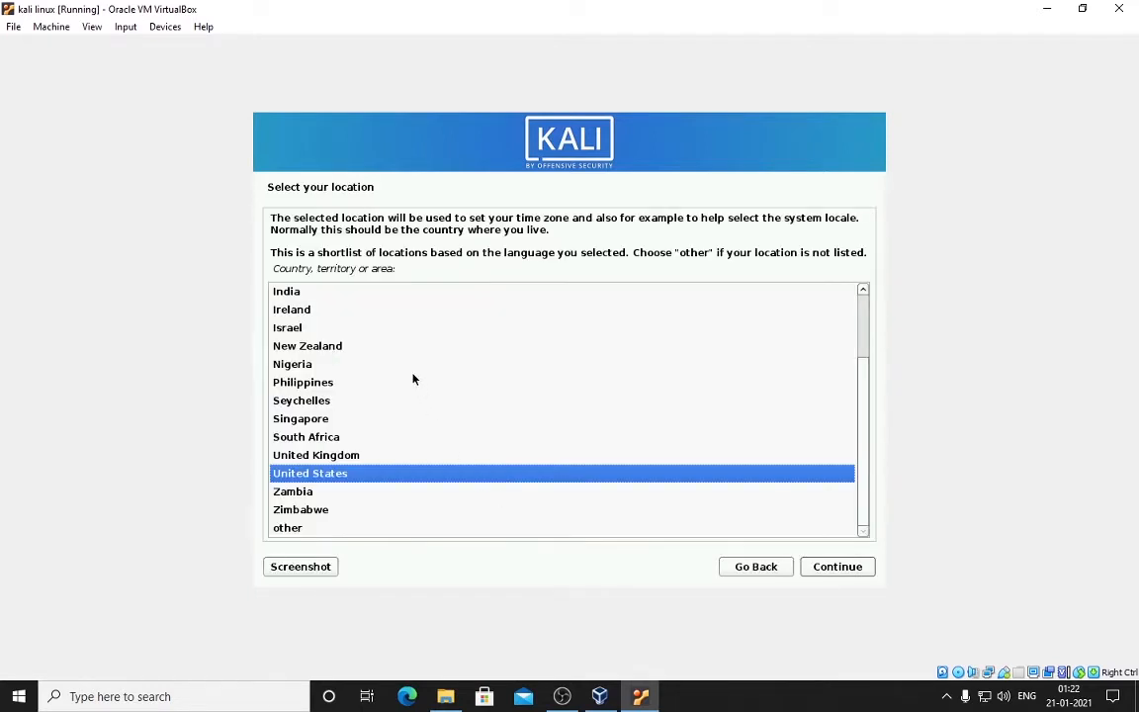
pyautogui.click(401, 295)
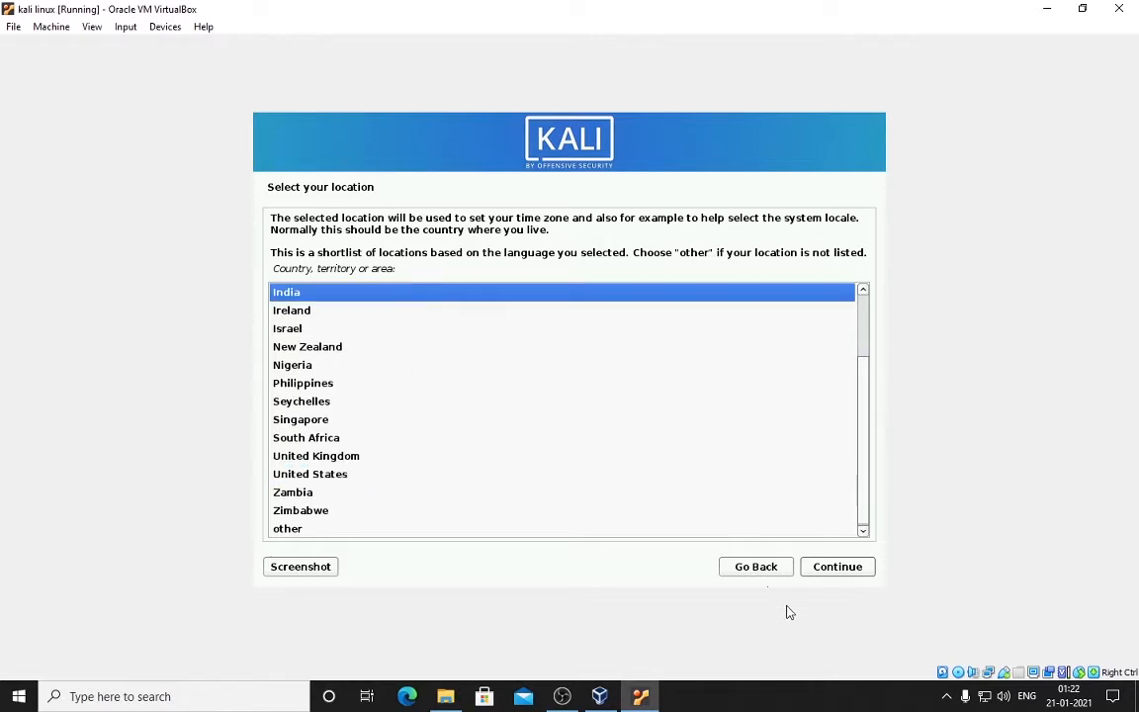
pyautogui.click(831, 571)
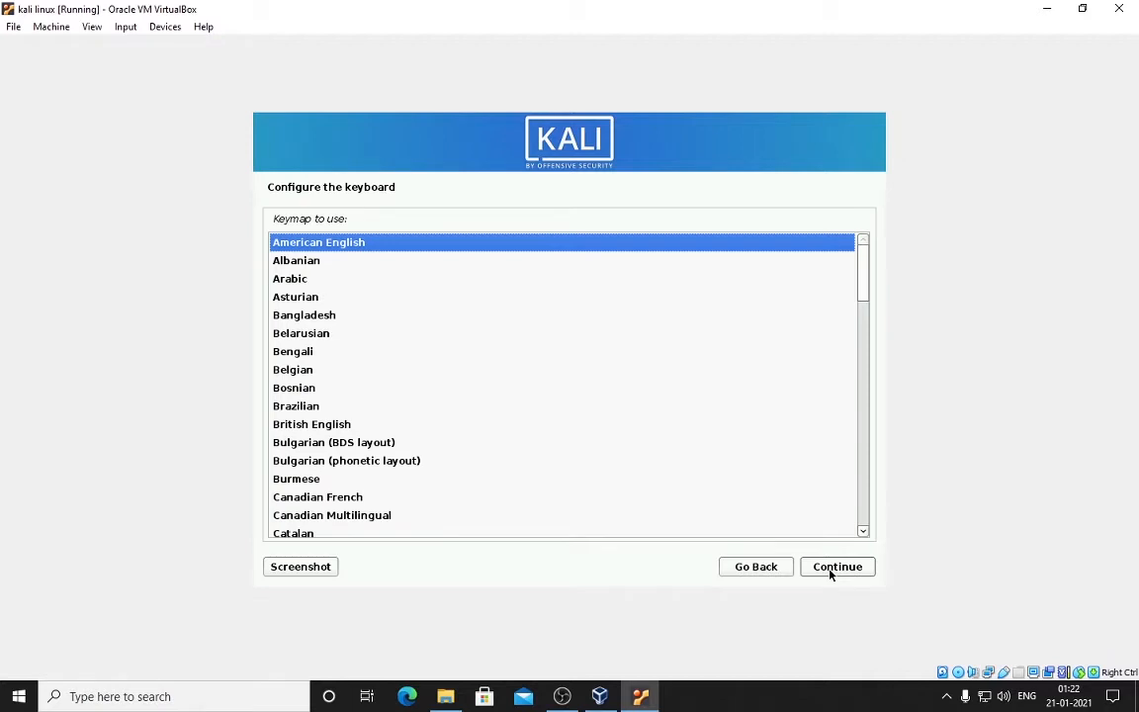
pyautogui.press('Down')
pyautogui.press('Down')
pyautogui.press('Down')
pyautogui.press('Down')
pyautogui.press('Down')
pyautogui.press('Down')
pyautogui.press('Down')
pyautogui.press('Down')
pyautogui.press('Down')
pyautogui.press('Down')
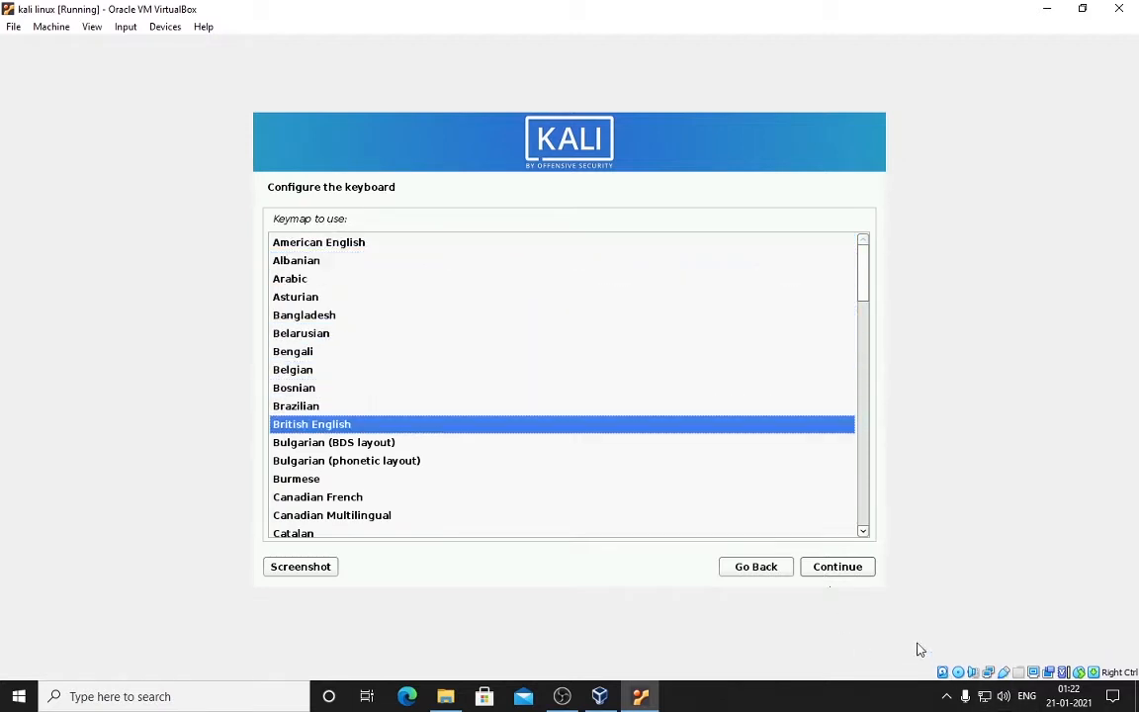
pyautogui.click(833, 570)
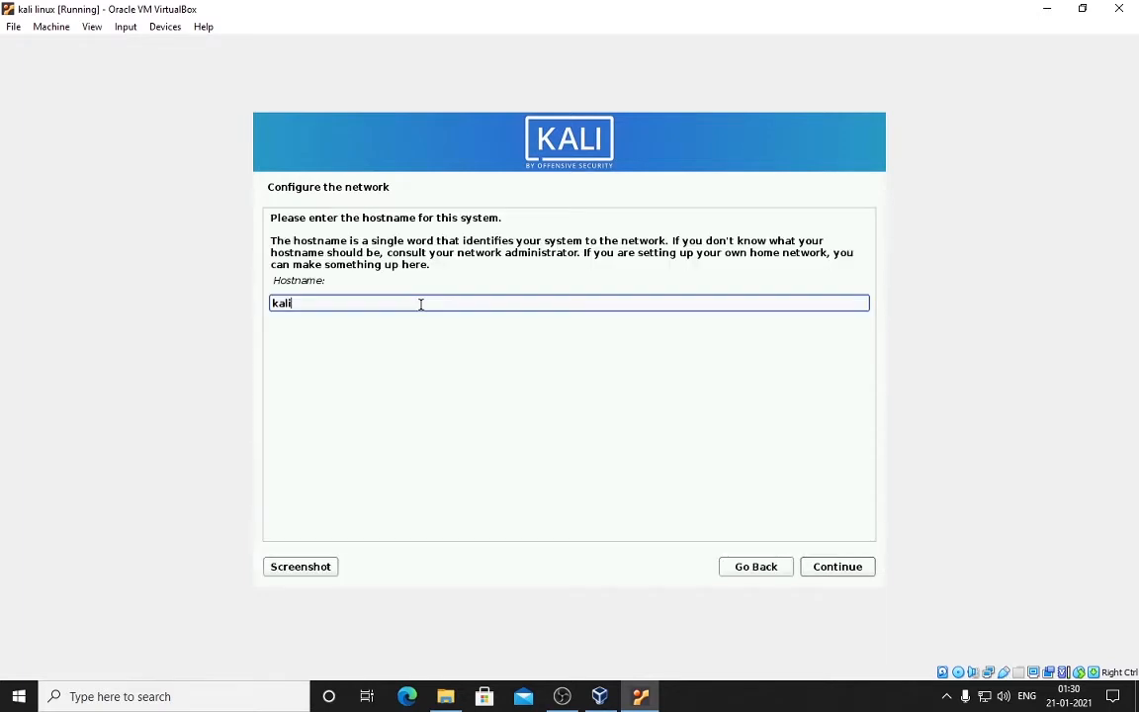
# Step: Keep hostname kali with a blank domain, enter the user's full name, accept the username
pyautogui.click(833, 579)
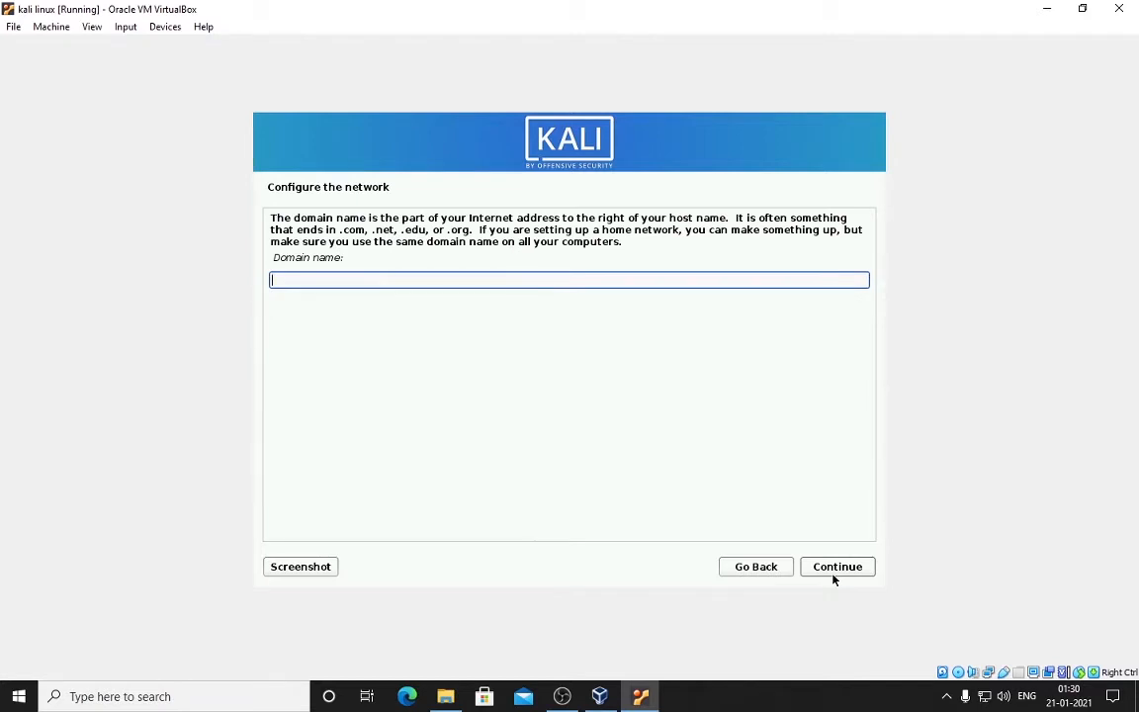
pyautogui.click(833, 577)
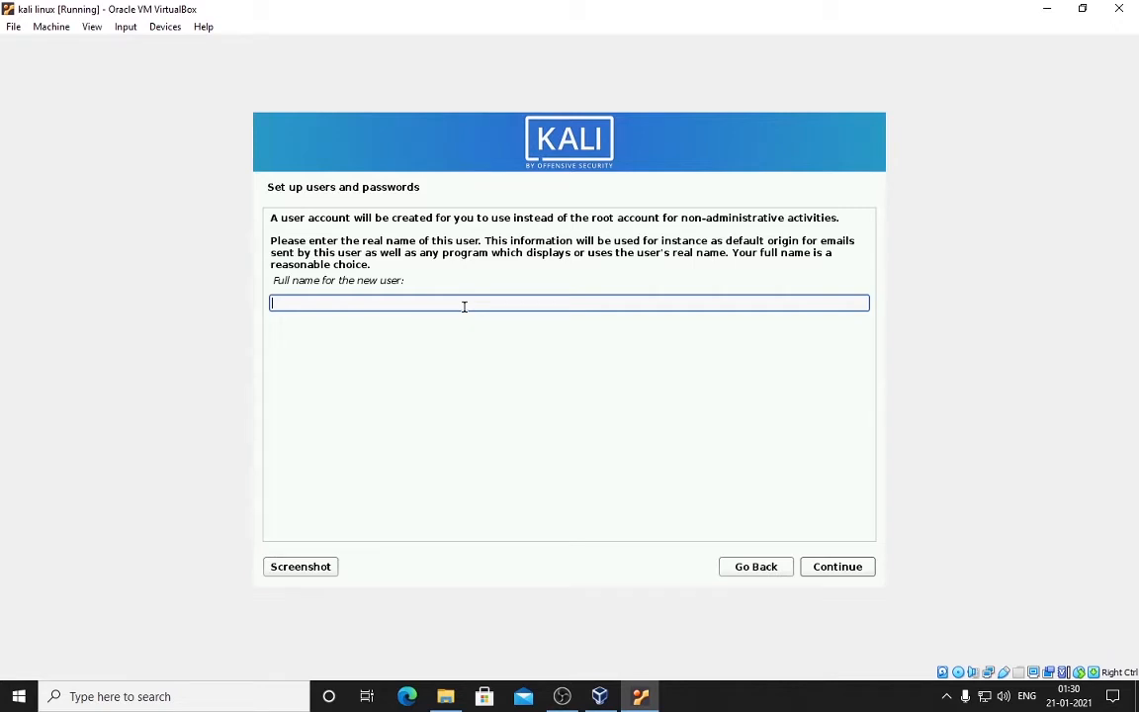
pyautogui.write('jetdi')
pyautogui.press('Return')
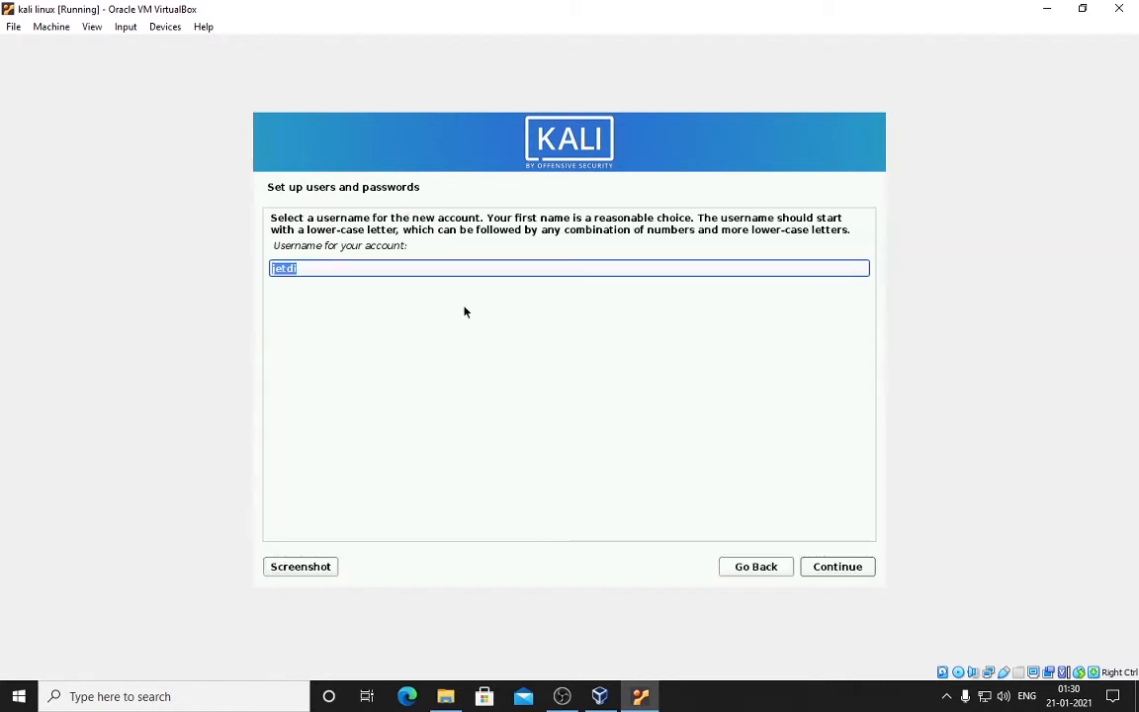
pyautogui.press('Return')
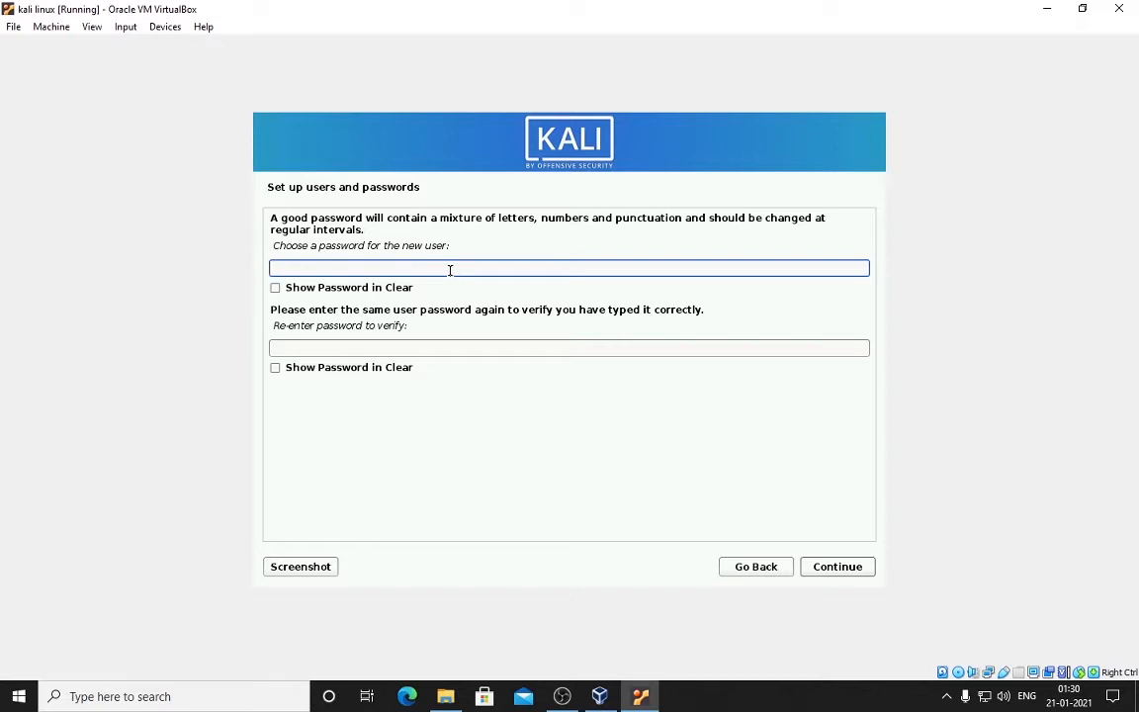
# Step: Enter and re-enter the new user's account password
pyautogui.write('kali12')
pyautogui.press('BackSpace')
pyautogui.press('BackSpace')
pyautogui.press('BackSpace')
pyautogui.press('BackSpace')
pyautogui.press('BackSpace')
pyautogui.press('BackSpace')
pyautogui.write('kali1234')
pyautogui.press('Tab')
pyautogui.write('kali')
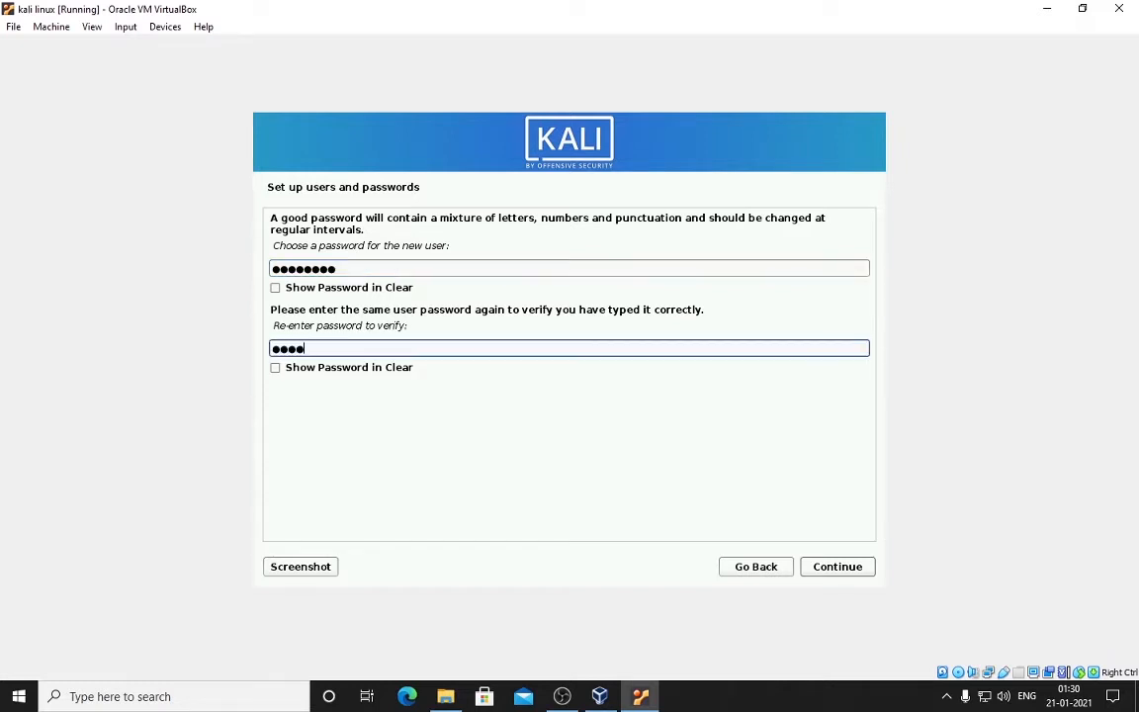
pyautogui.write('1234')
pyautogui.click(821, 569)
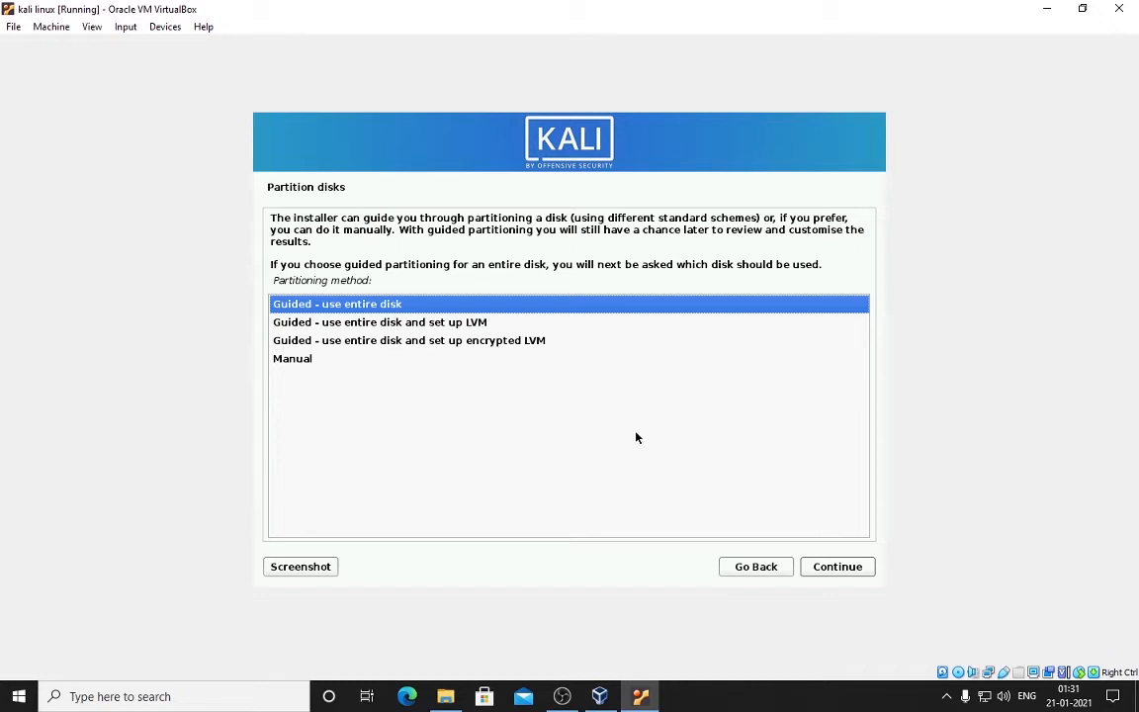
# Step: Guided-partition the whole 32.2 GB VBOX HARDDISK with all files in one partition
pyautogui.press('Down')
pyautogui.press('Down')
pyautogui.press('Down')
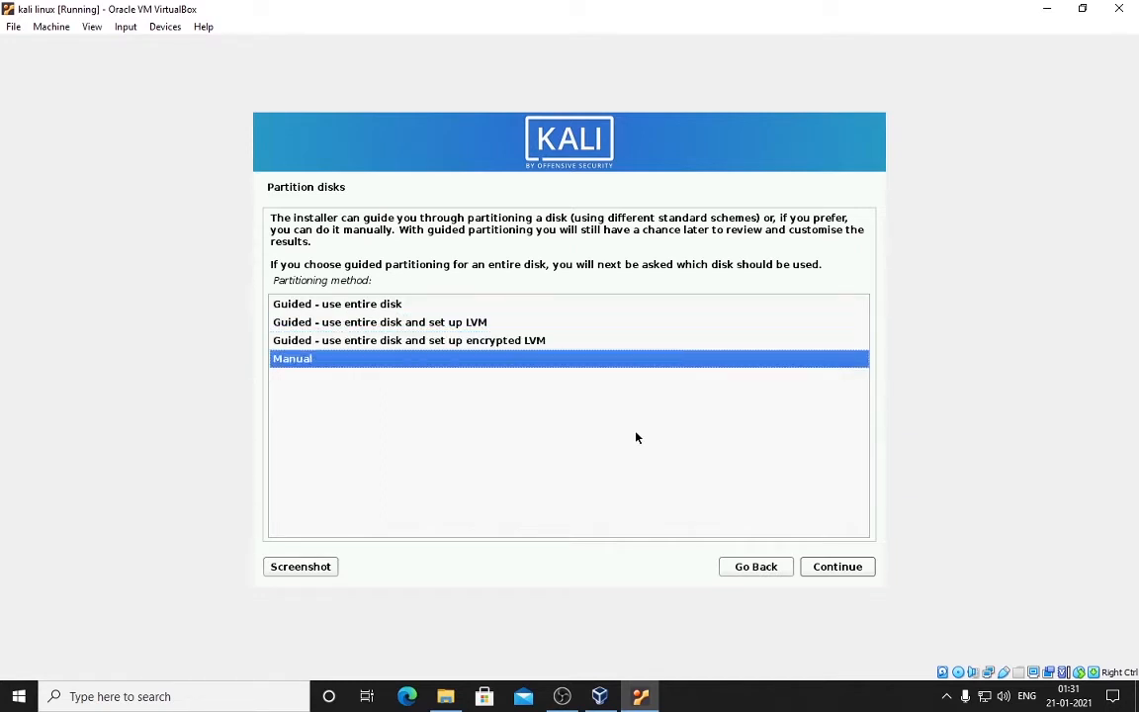
pyautogui.press('Up')
pyautogui.press('Up')
pyautogui.press('Up')
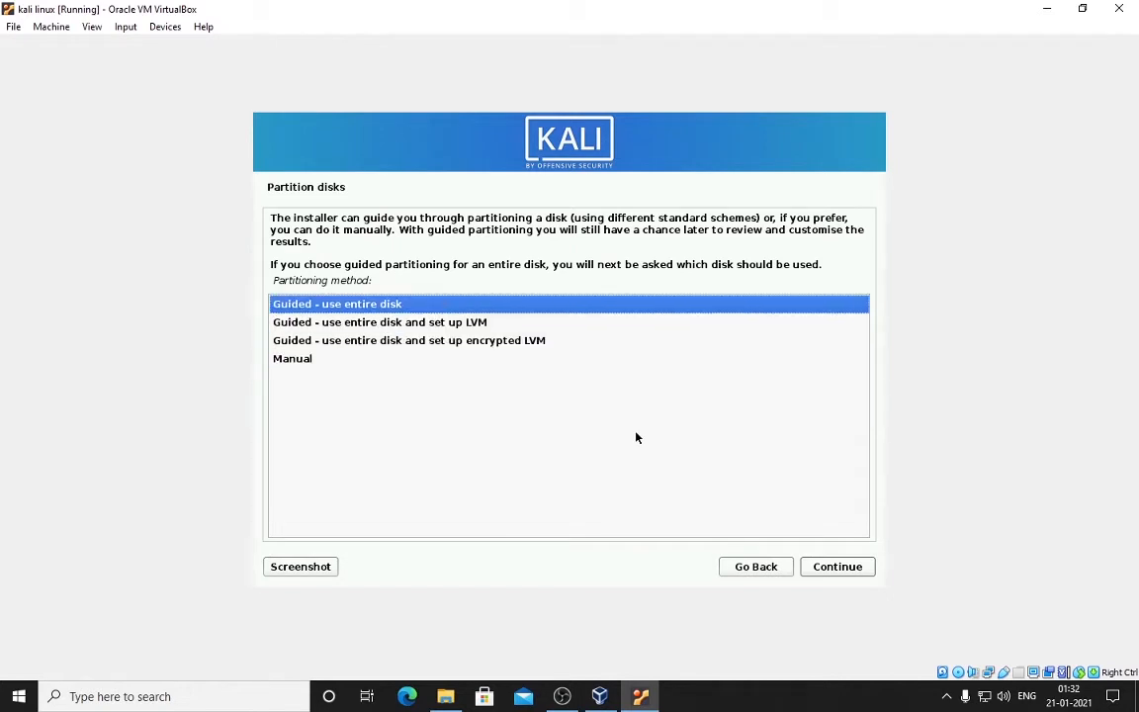
pyautogui.press('Return')
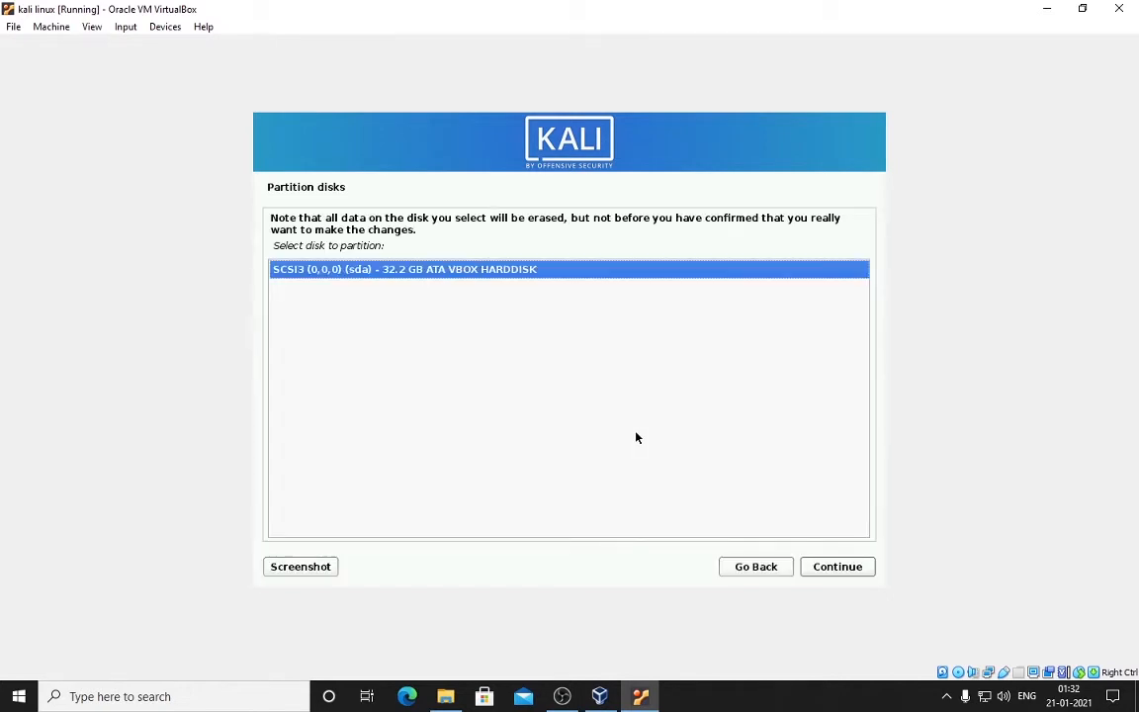
pyautogui.press('Return')
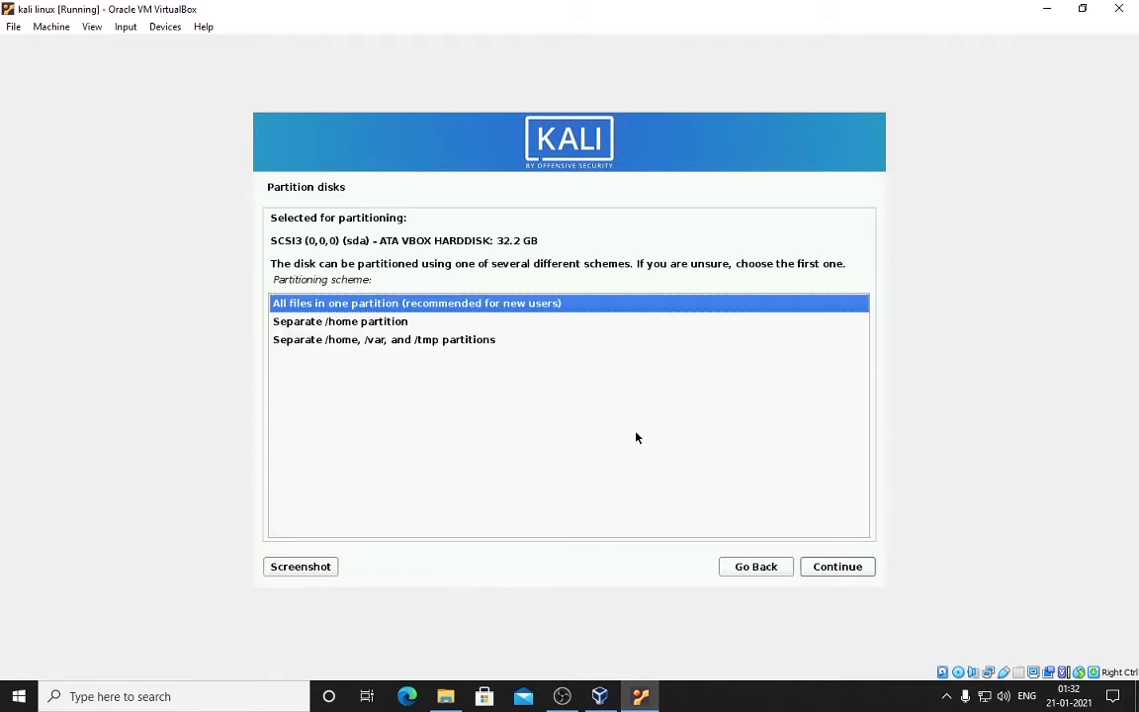
pyautogui.press('Down')
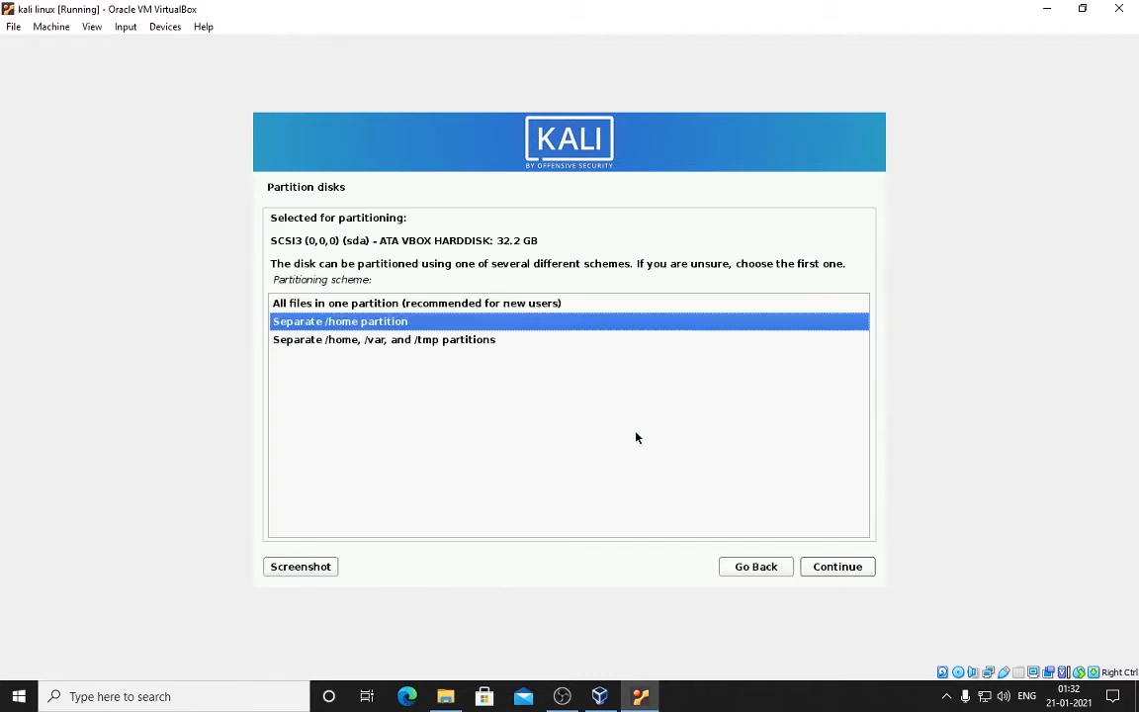
pyautogui.press('Up')
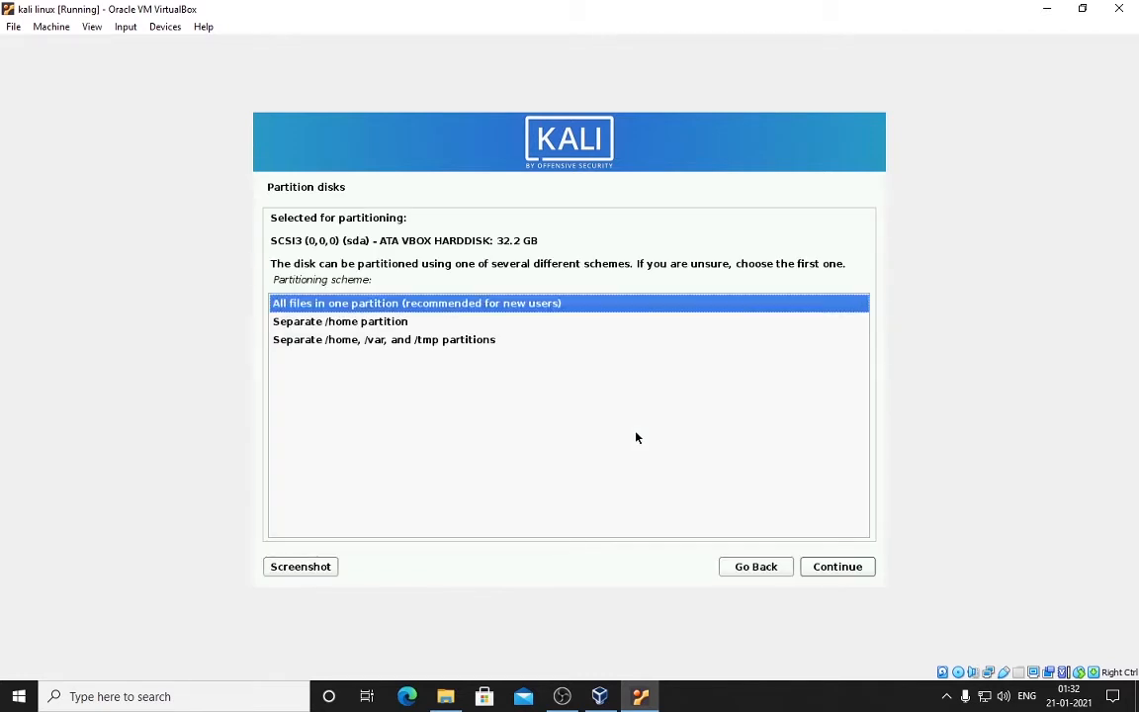
pyautogui.press('Return')
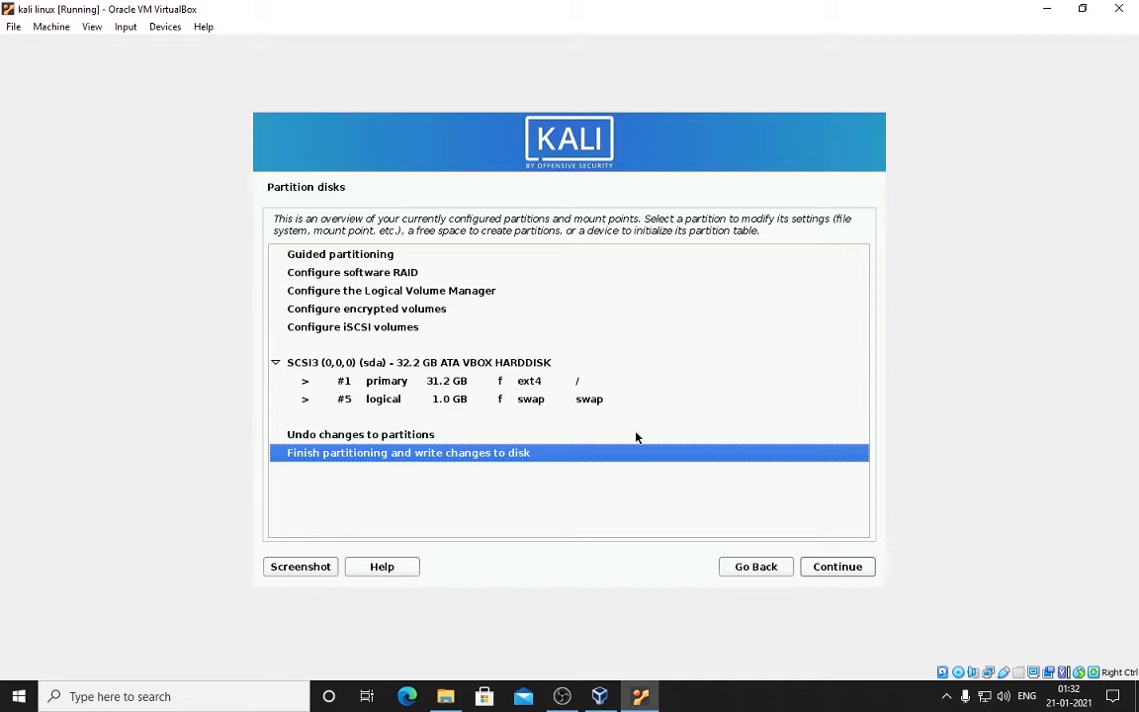
pyautogui.press('Up')
pyautogui.press('Up')
pyautogui.press('Up')
pyautogui.press('Up')
pyautogui.press('Up')
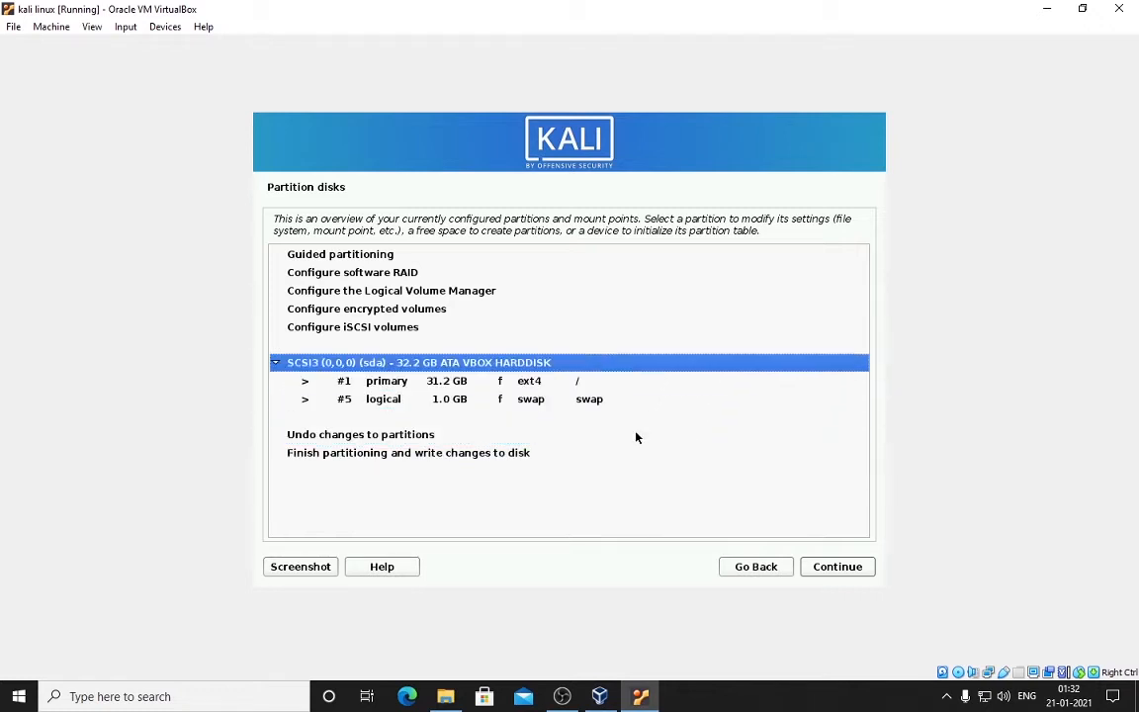
pyautogui.press('Down')
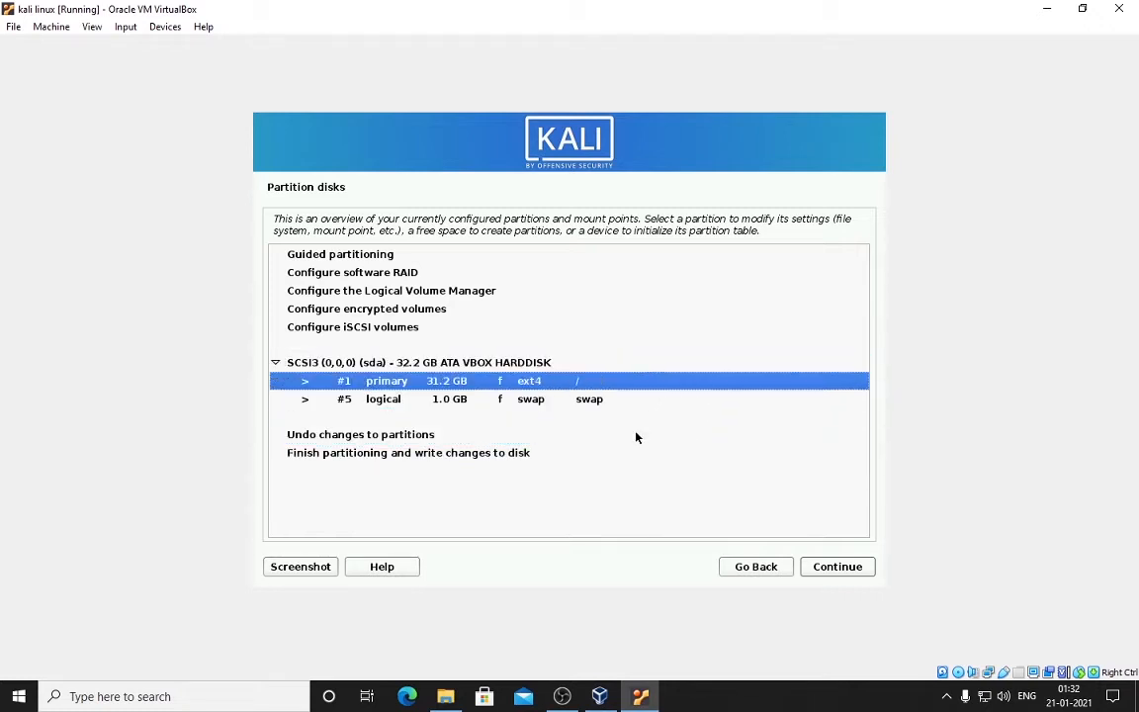
pyautogui.press('Down')
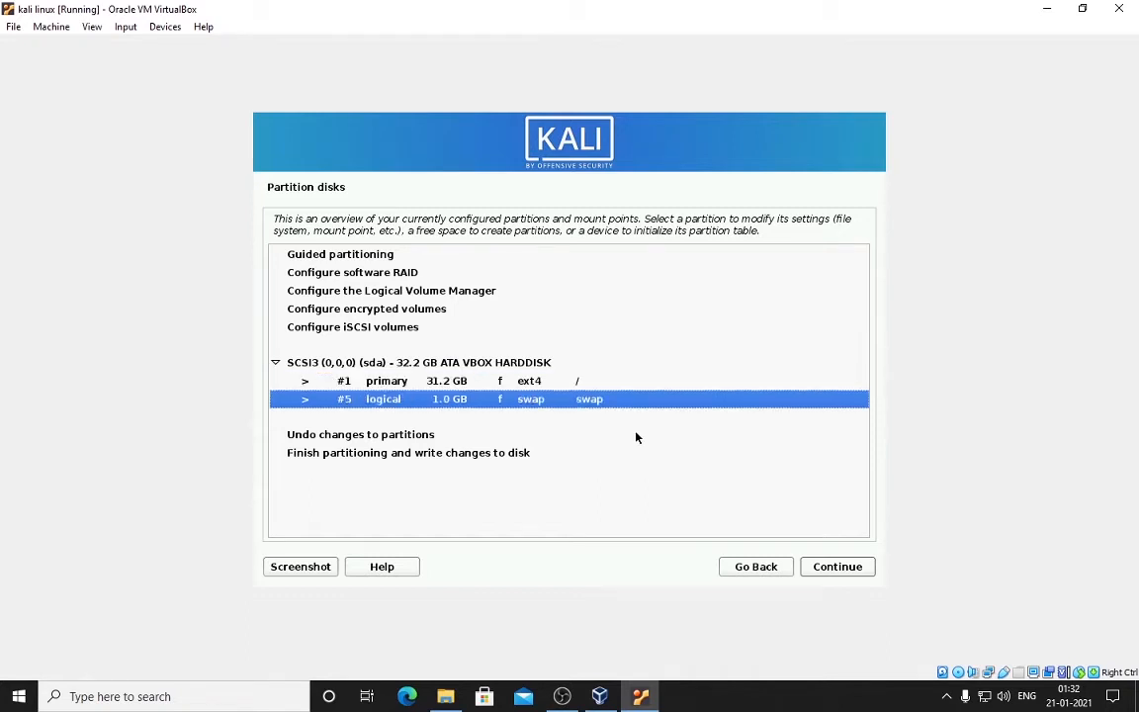
# Step: Delete the 31.2 GB root partition #1
pyautogui.press('Up')
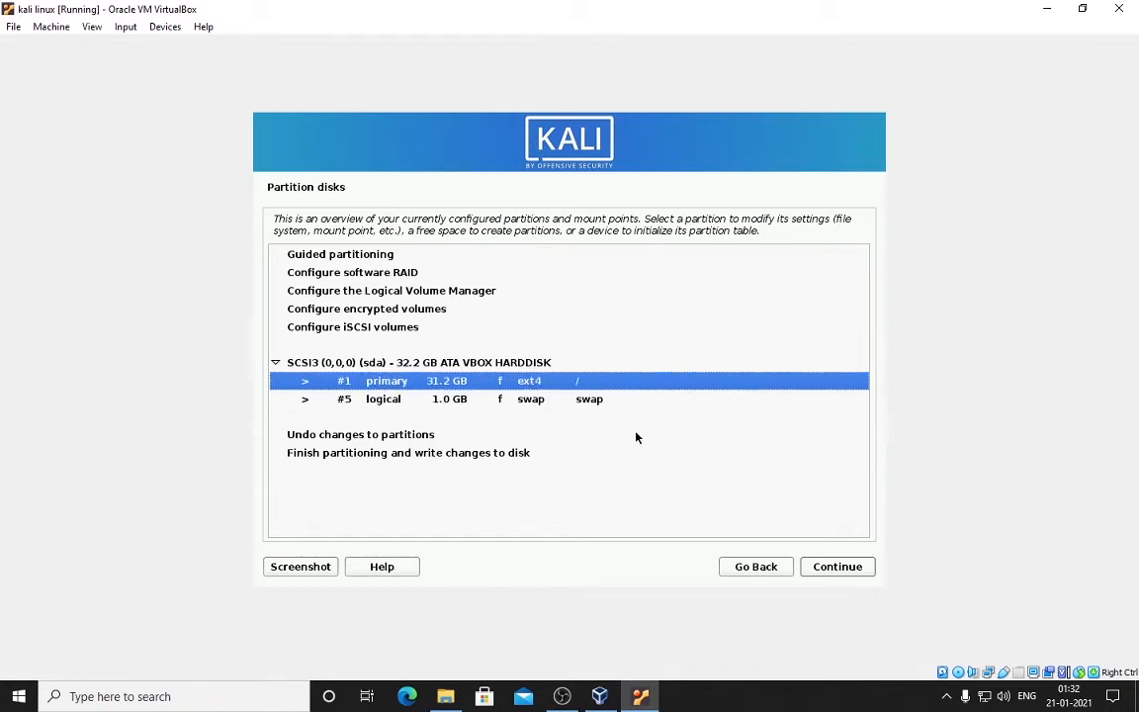
pyautogui.press('Down')
pyautogui.press('Up')
pyautogui.doubleClick(498, 383)
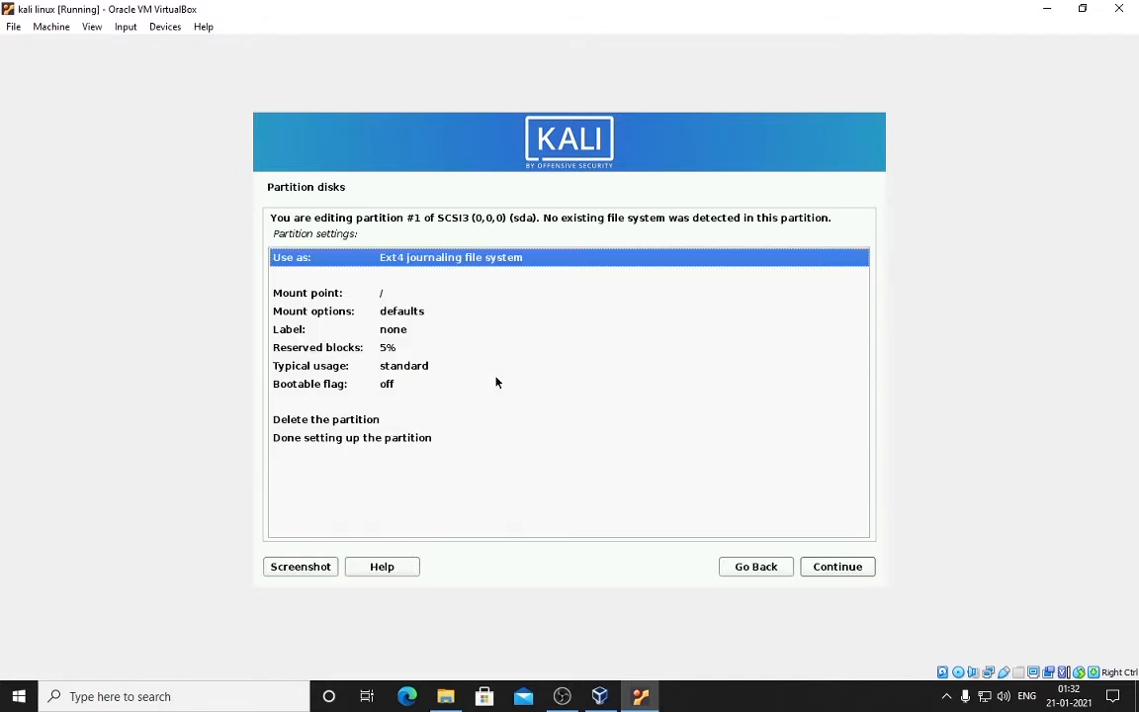
pyautogui.press('Down')
pyautogui.press('Down')
pyautogui.press('Down')
pyautogui.press('Down')
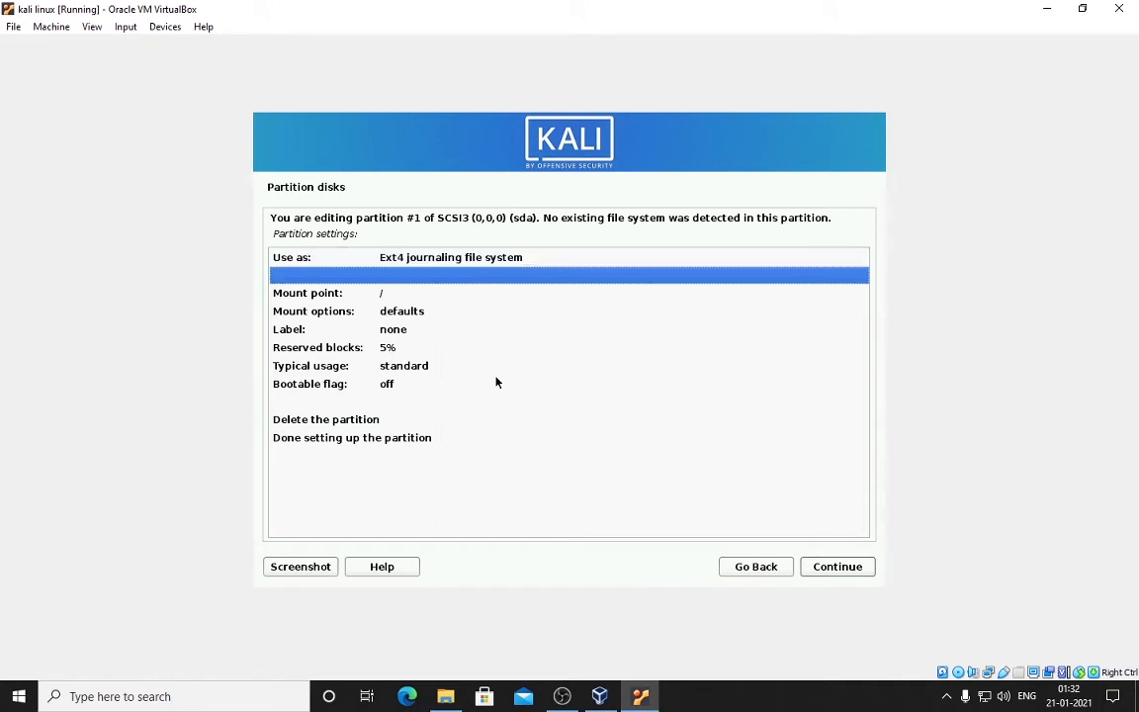
pyautogui.press('Down')
pyautogui.press('Down')
pyautogui.press('Down')
pyautogui.press('Down')
pyautogui.press('Down')
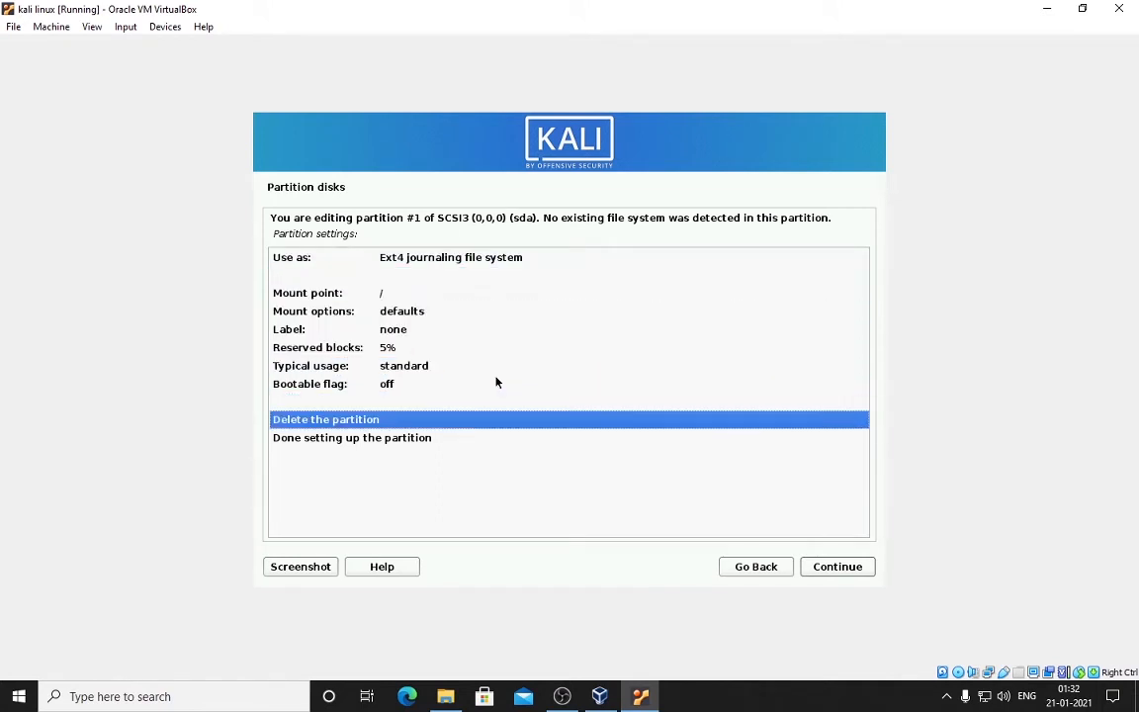
pyautogui.press('Return')
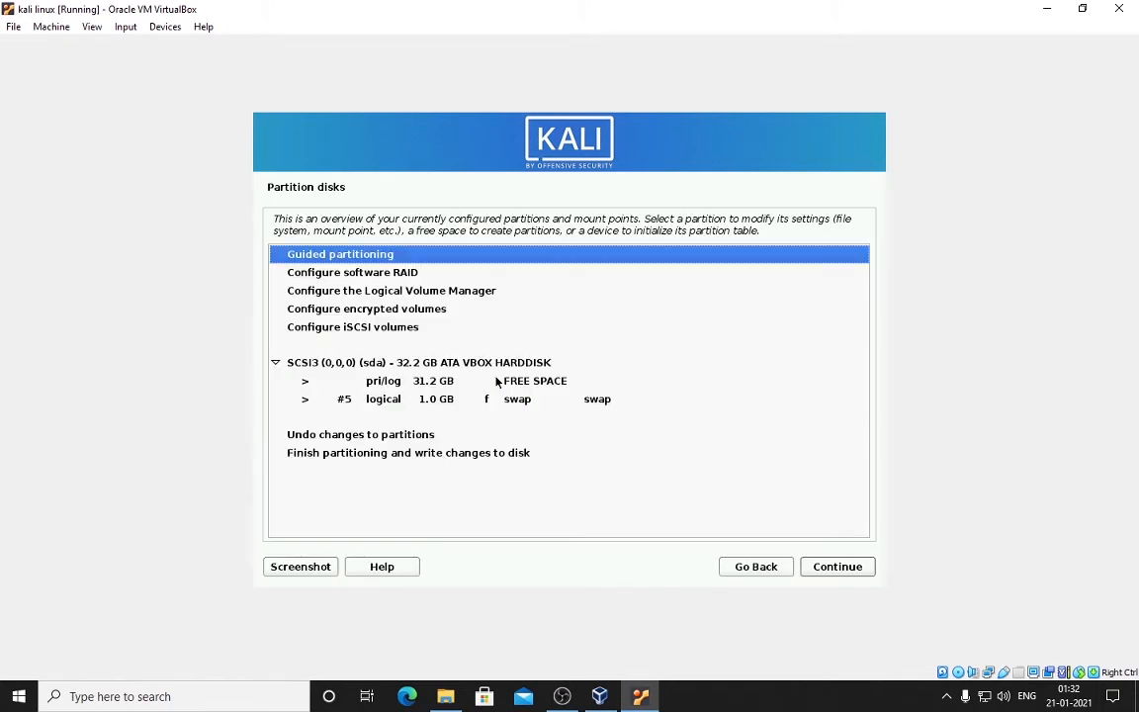
# Step: Create a 29.2 GB primary ext4 root partition at the beginning of the free space
pyautogui.doubleClick(498, 381)
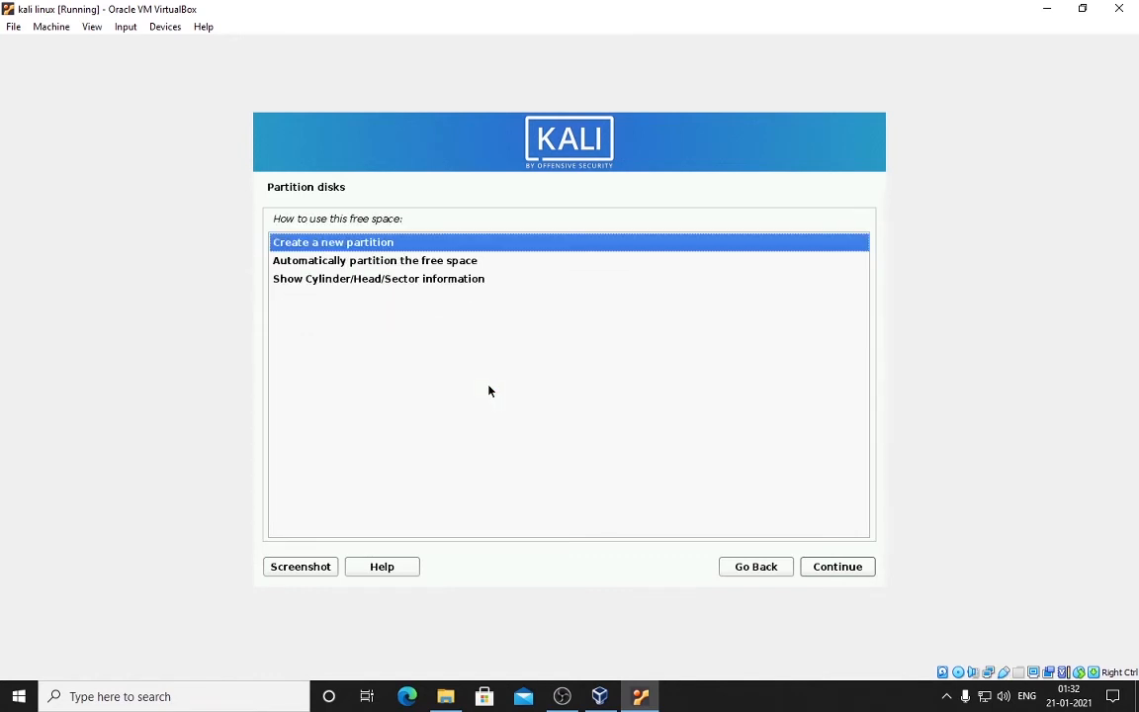
pyautogui.press('Return')
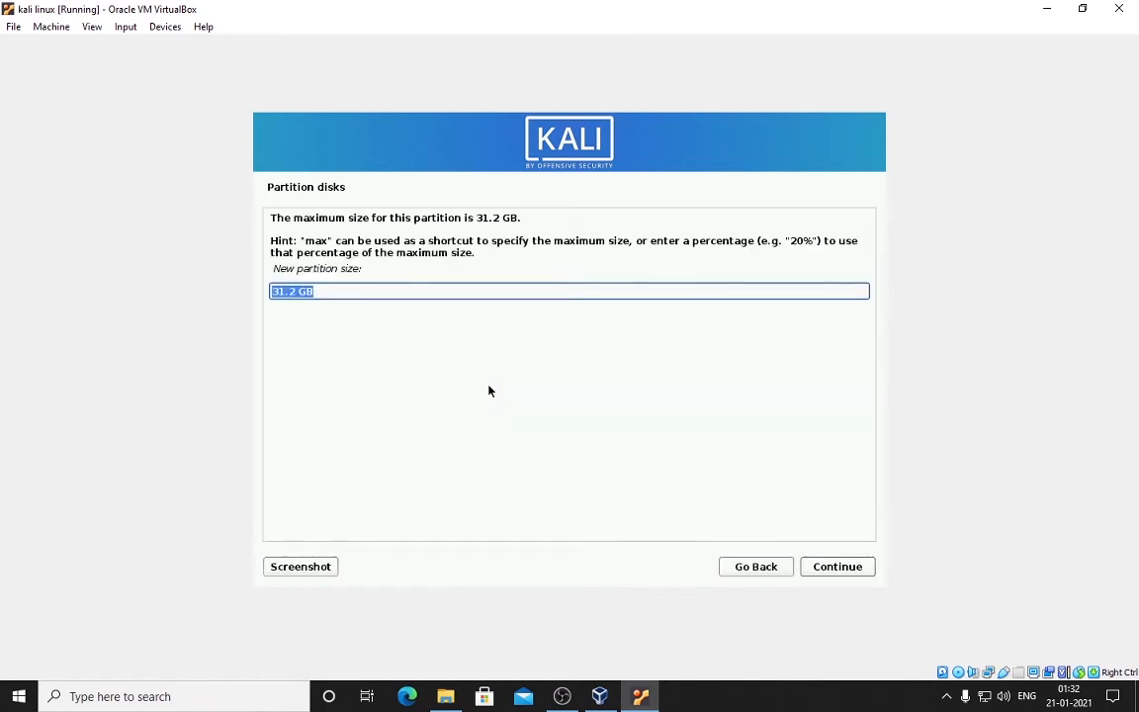
pyautogui.press('Right')
pyautogui.press('Home')
pyautogui.press('Delete')
pyautogui.press('Delete')
pyautogui.write('29')
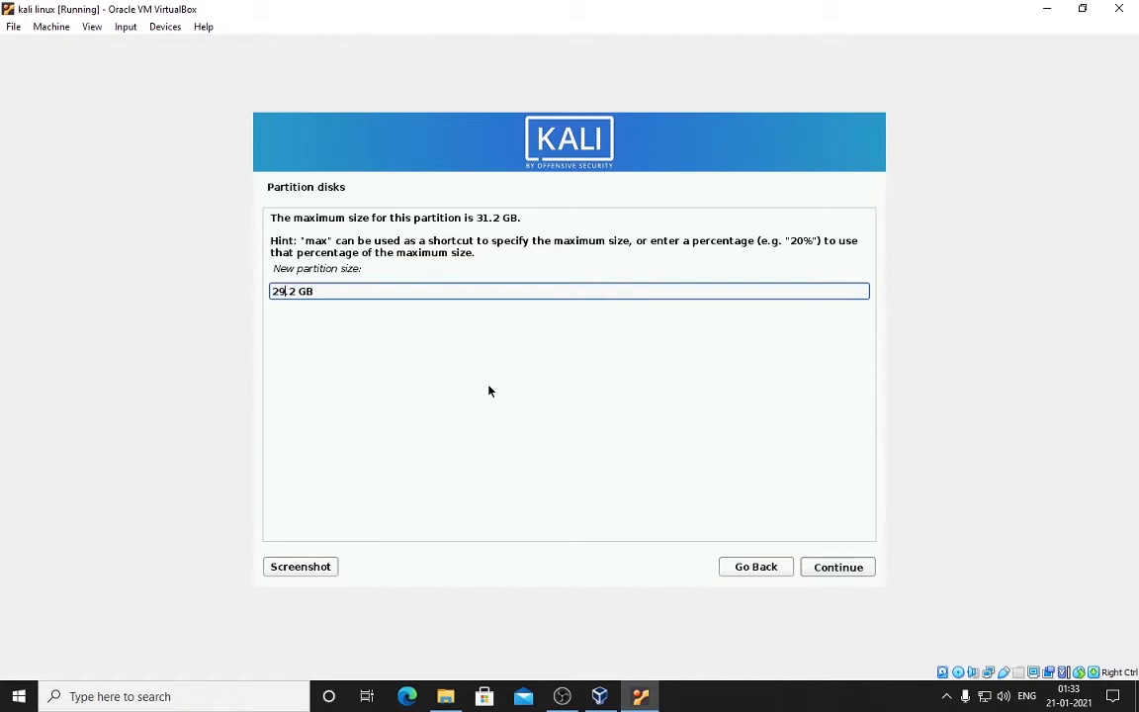
pyautogui.press('Return')
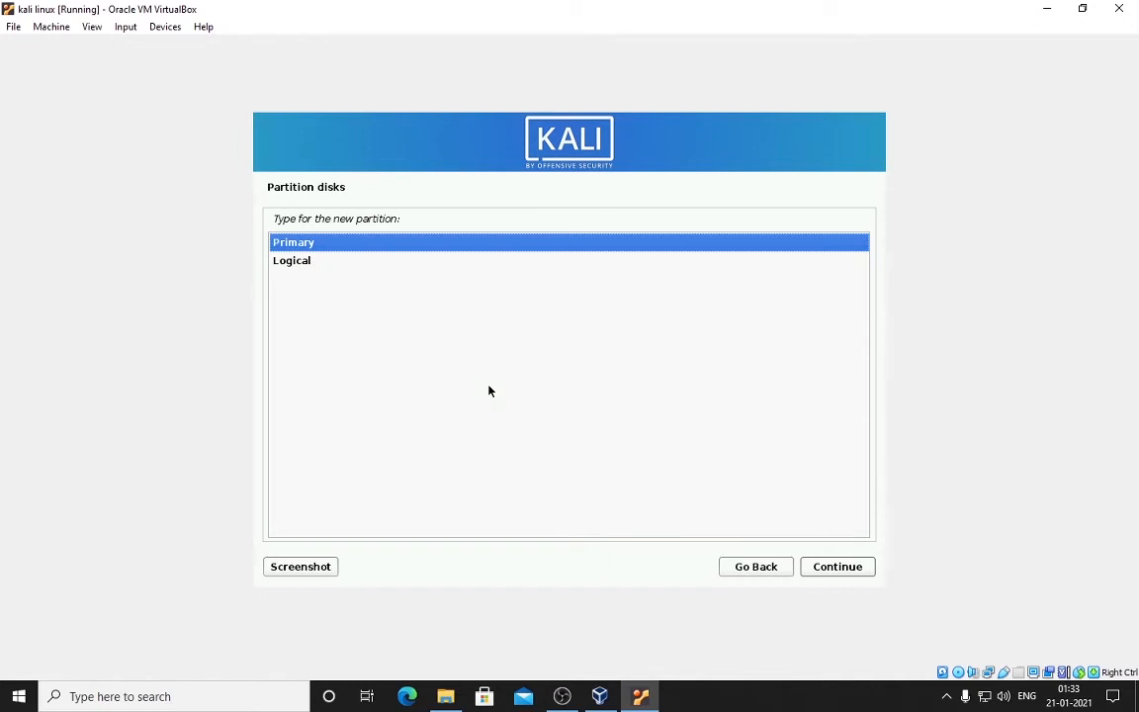
pyautogui.press('Return')
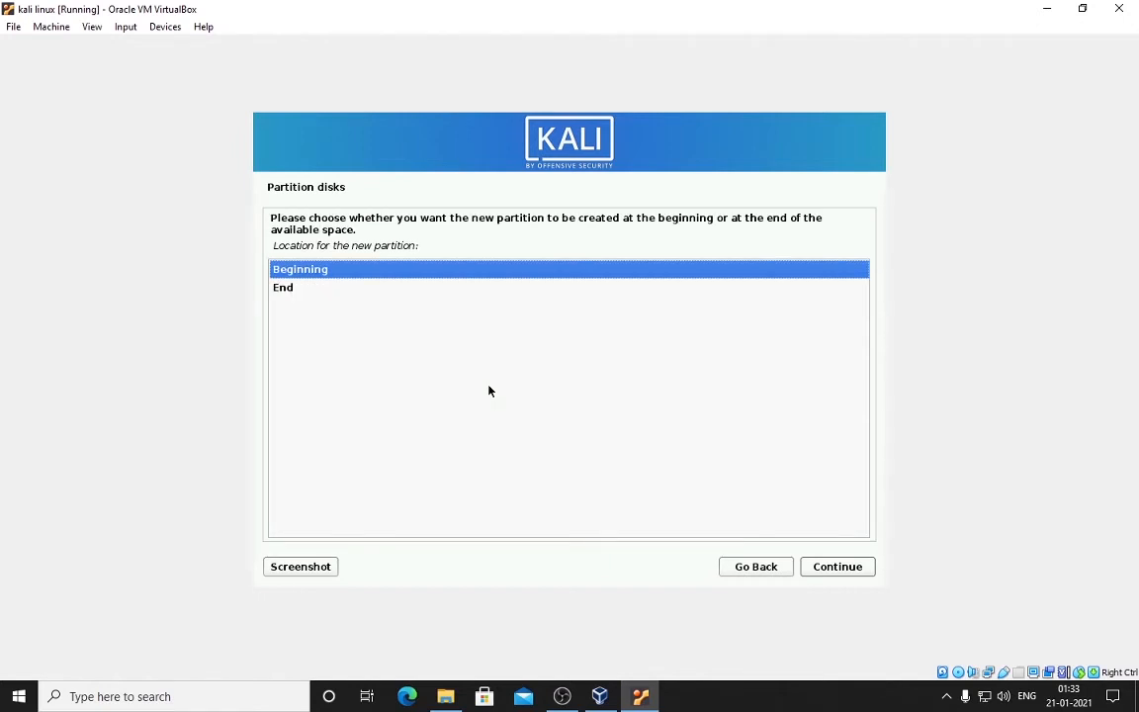
pyautogui.press('Return')
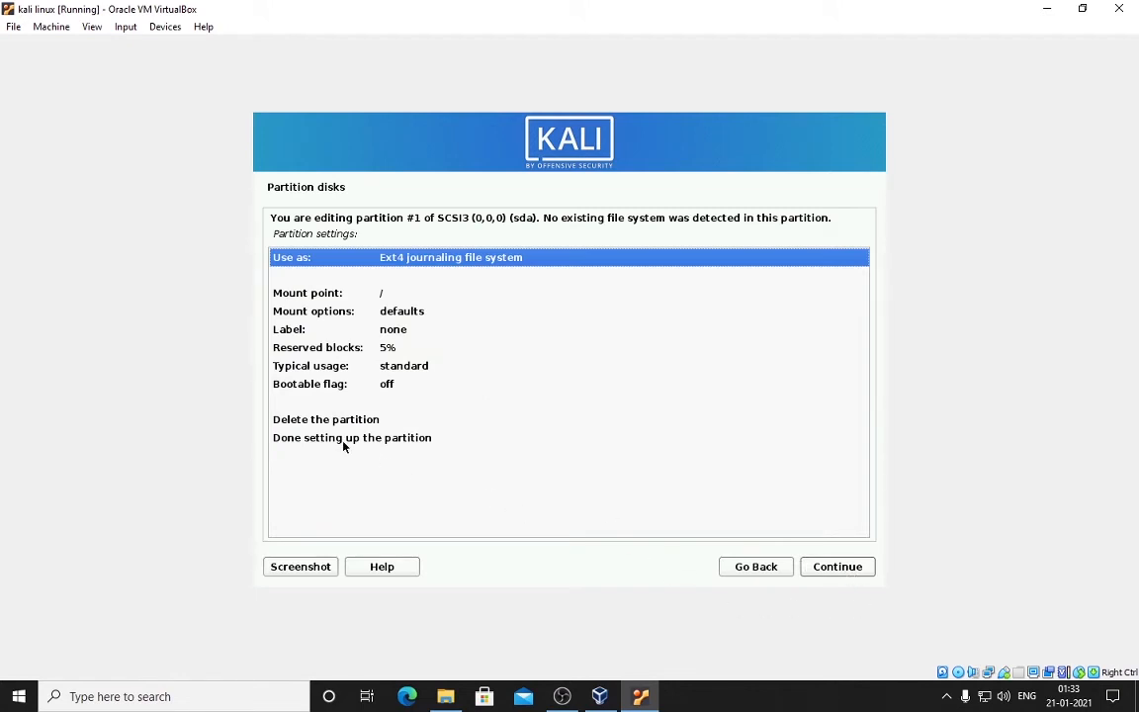
pyautogui.doubleClick(397, 438)
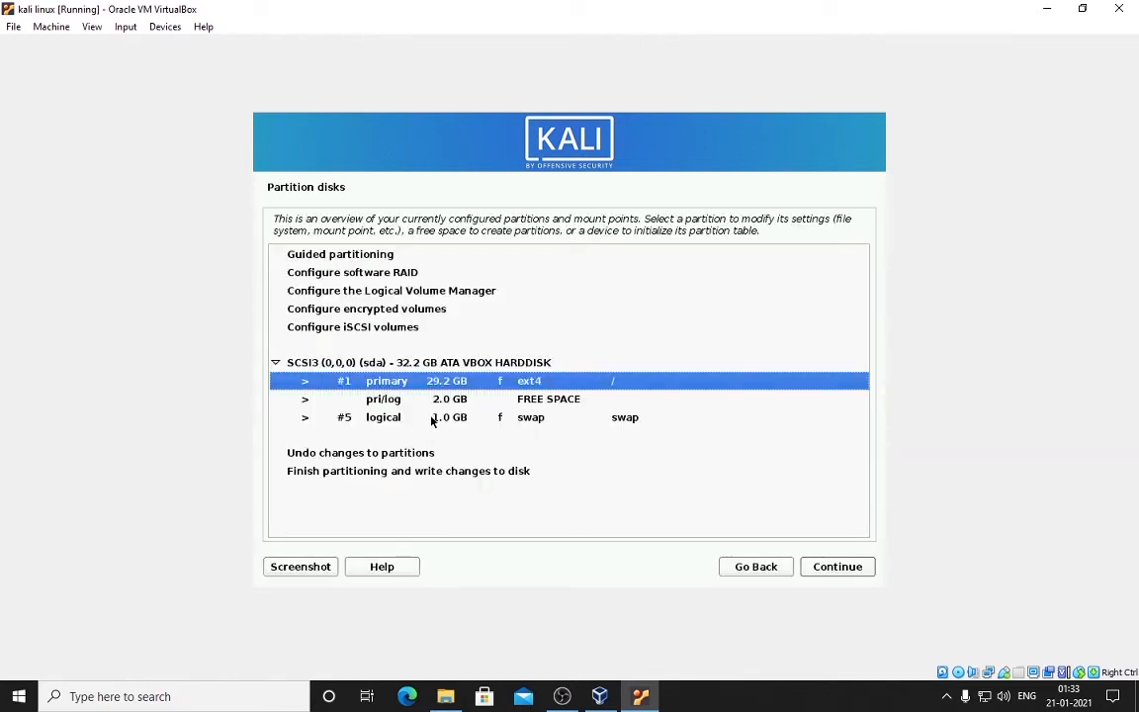
# Step: Reopen the 1.0 GB swap partition and keep its settings unchanged
pyautogui.click(432, 416)
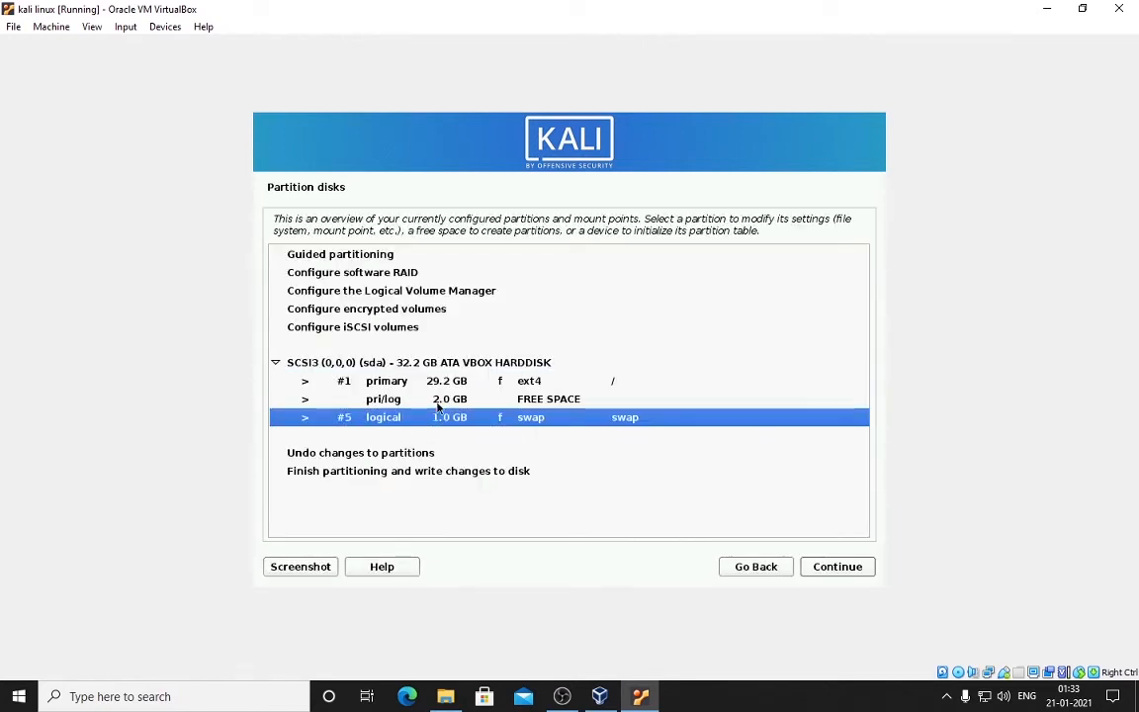
pyautogui.click(437, 399)
pyautogui.doubleClick(433, 418)
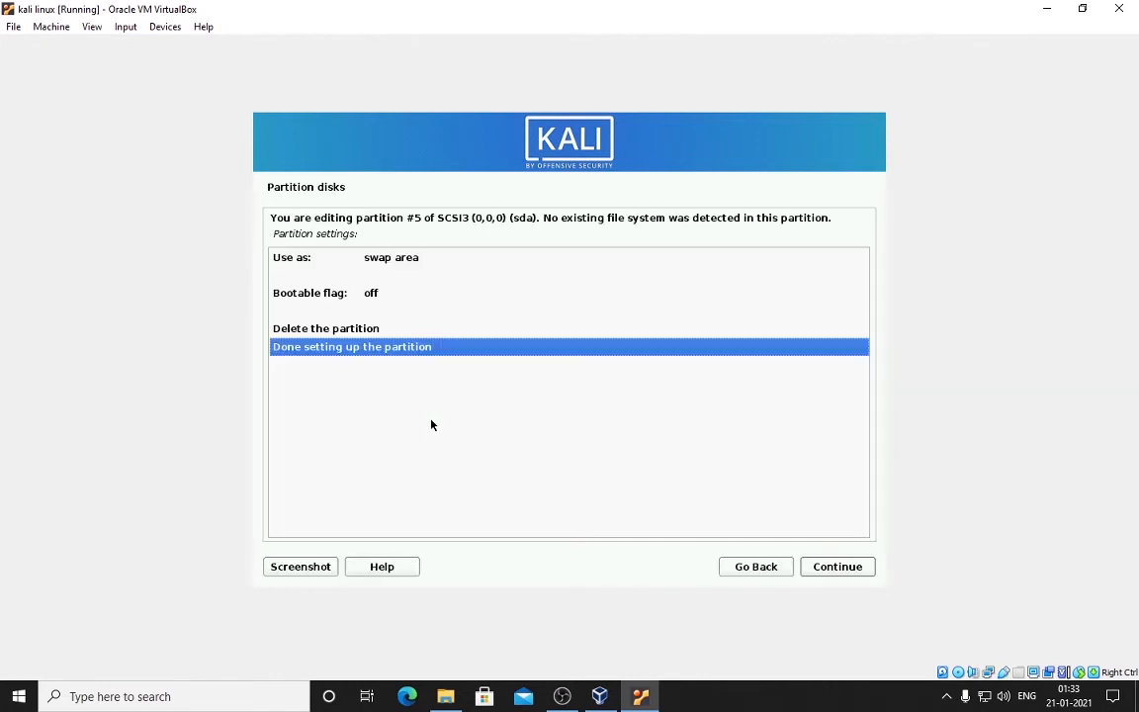
pyautogui.doubleClick(399, 341)
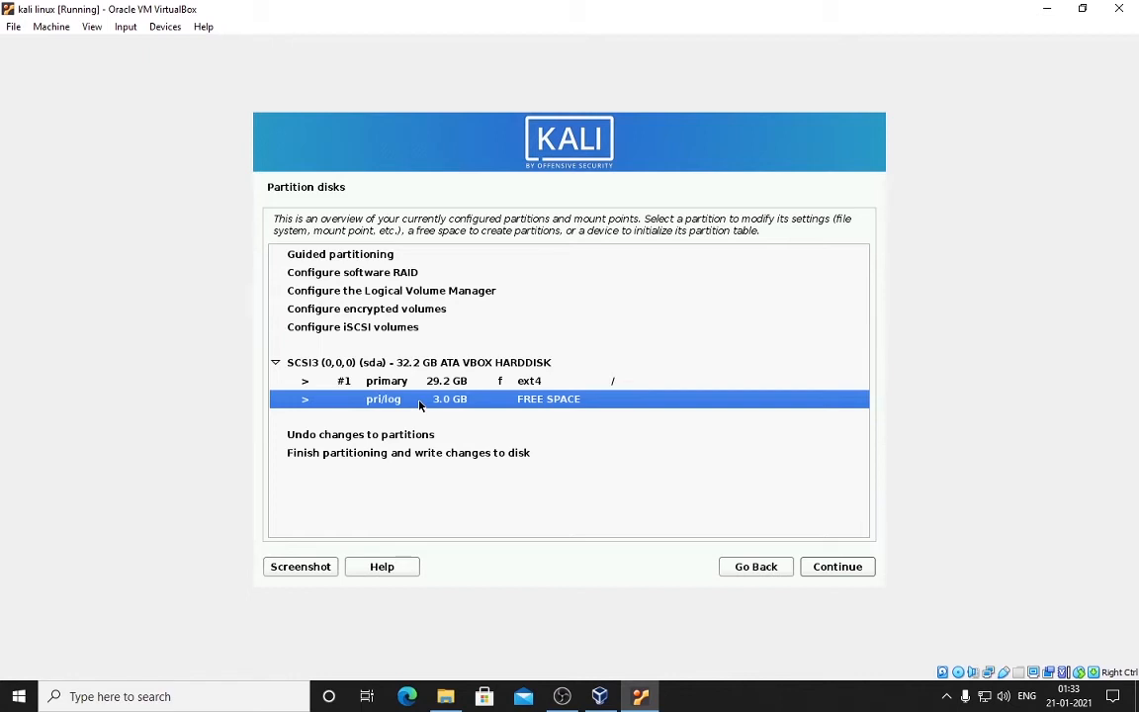
# Step: Create a logical swap-area partition using the full 3.0 GB free space
pyautogui.click(460, 382)
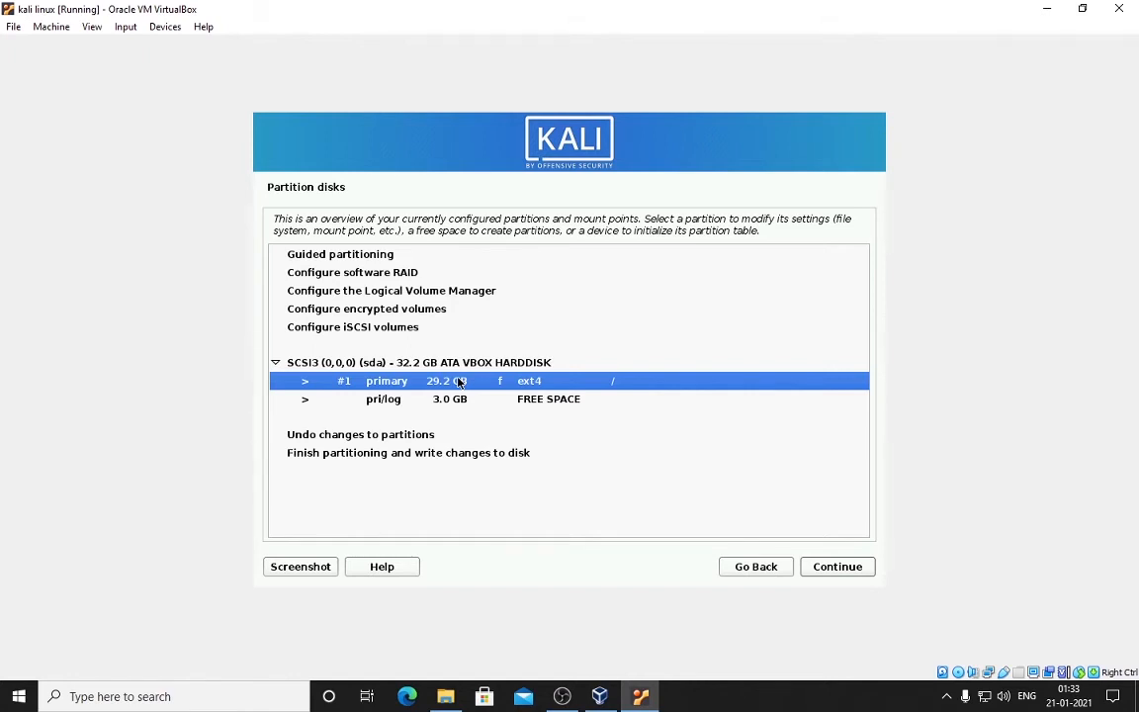
pyautogui.click(463, 415)
pyautogui.click(465, 400)
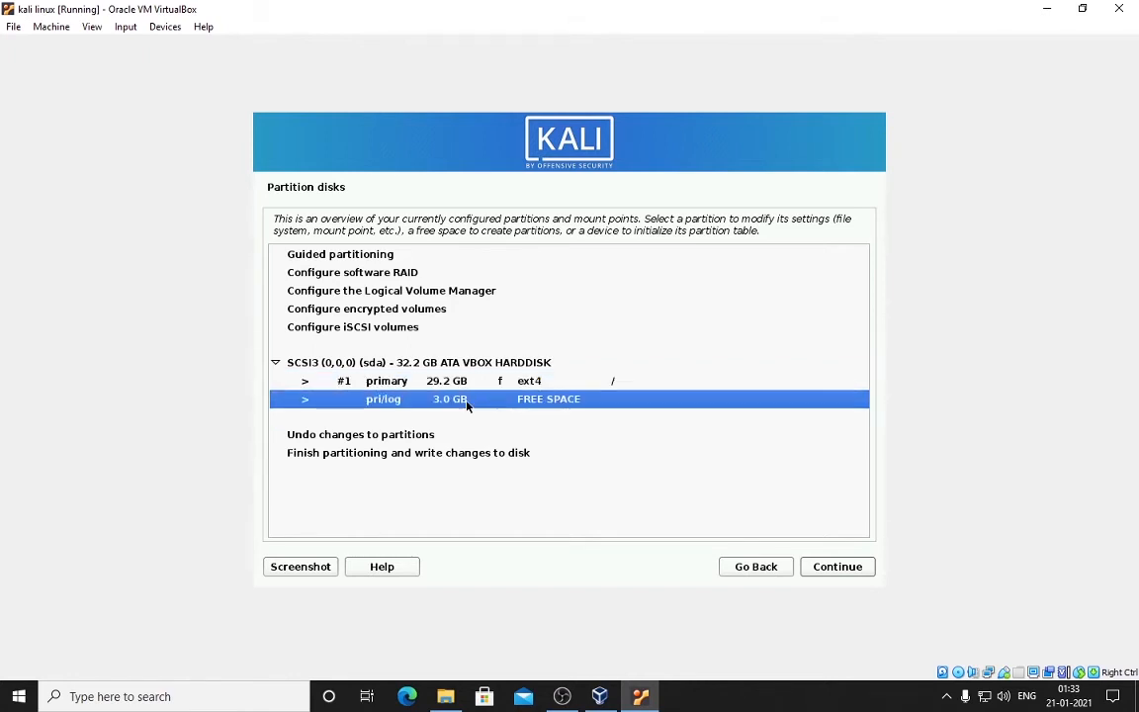
pyautogui.doubleClick(467, 401)
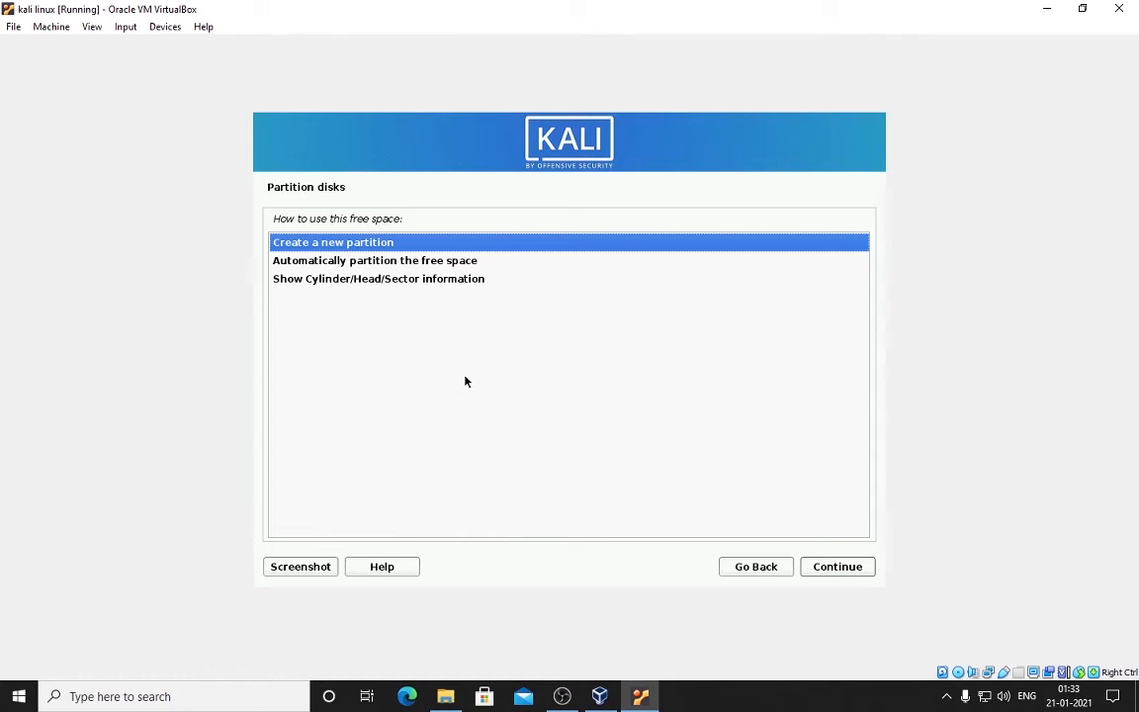
pyautogui.press('Return')
pyautogui.press('Return')
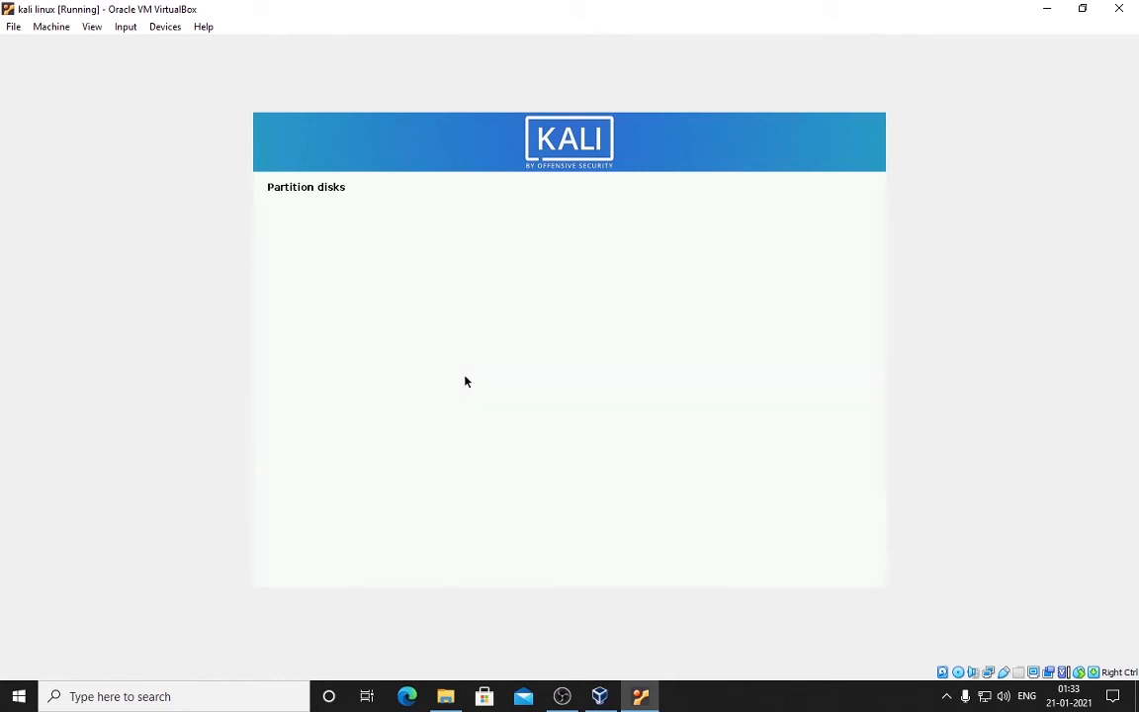
pyautogui.press('Return')
pyautogui.press('Return')
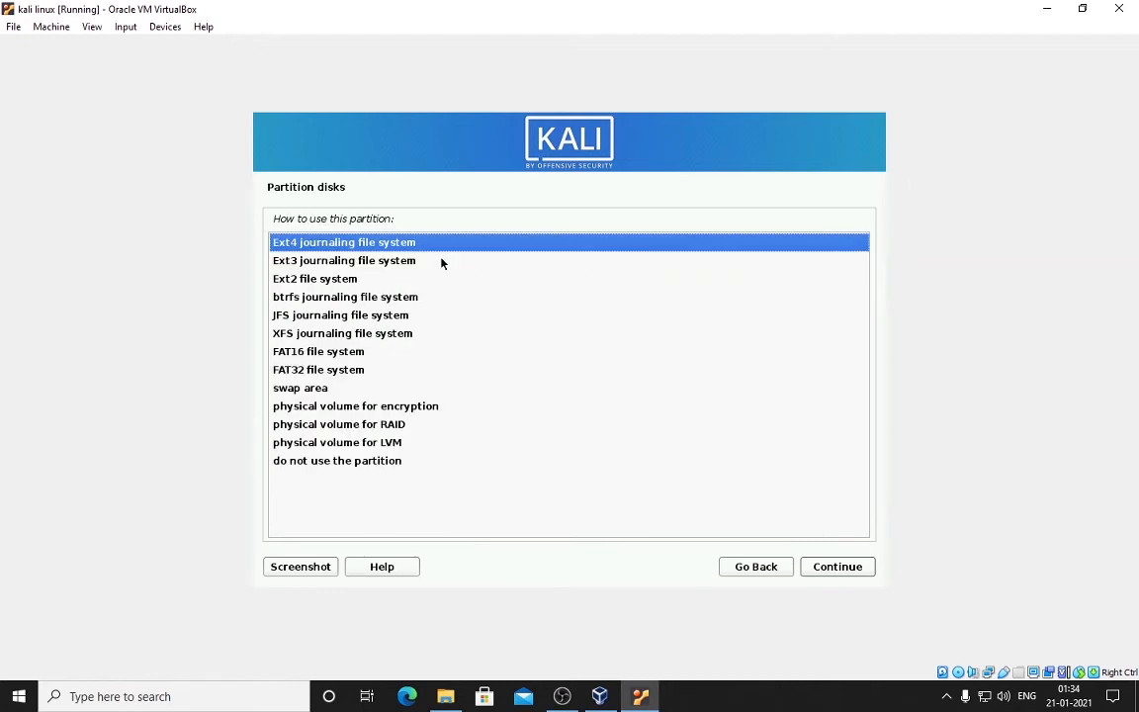
pyautogui.click(349, 394)
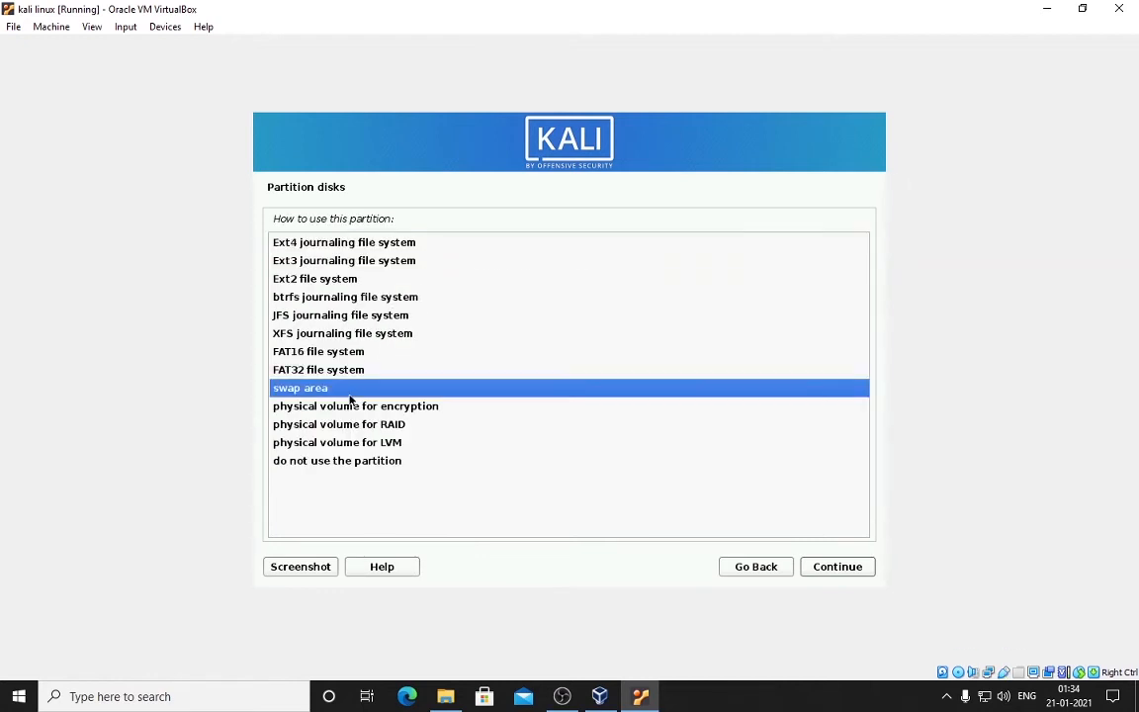
pyautogui.doubleClick(333, 386)
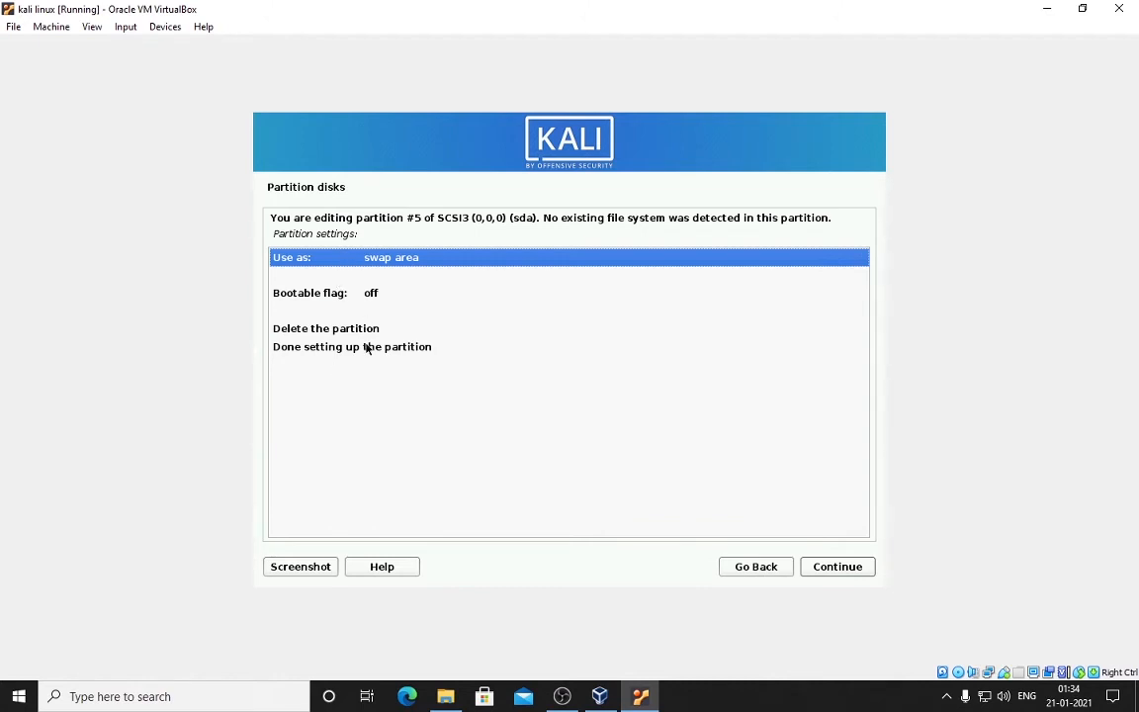
pyautogui.click(367, 349)
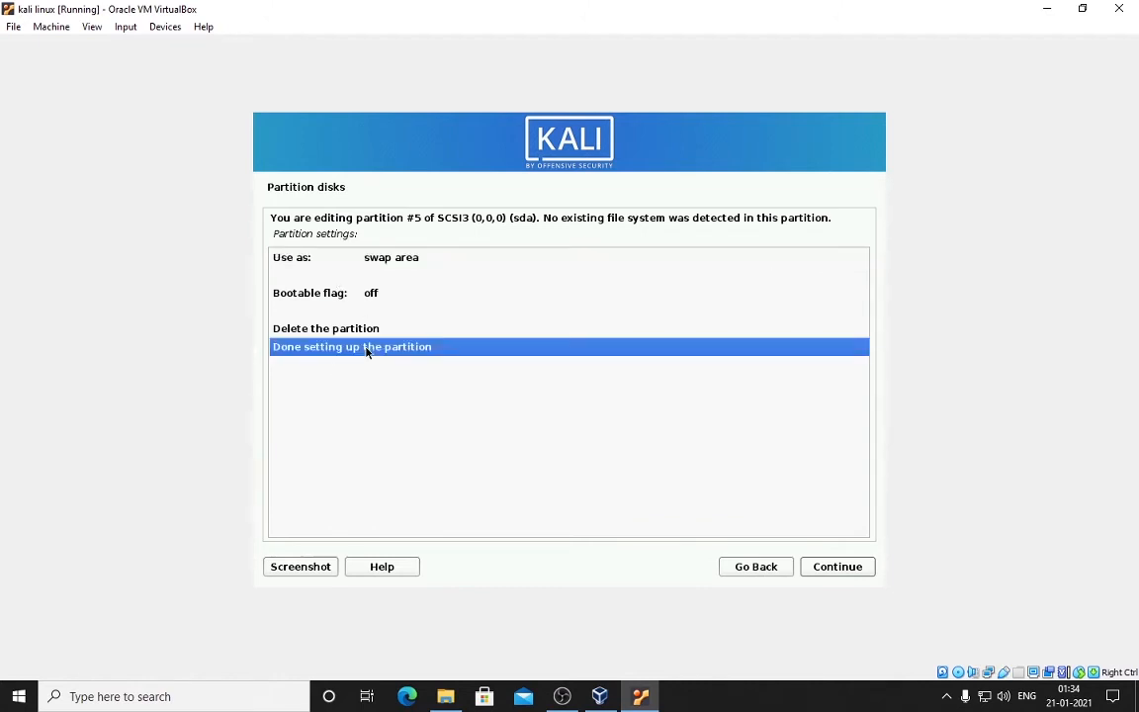
pyautogui.doubleClick(367, 350)
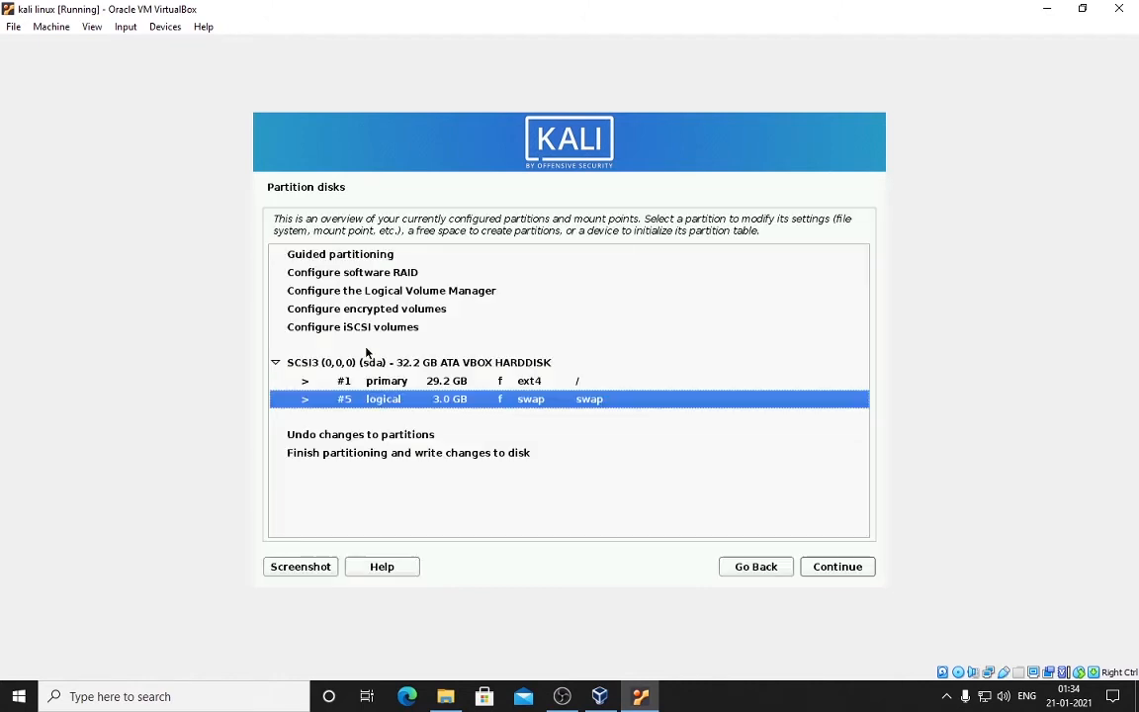
# Step: Finish partitioning and confirm writing the partition changes to disk
pyautogui.click(529, 456)
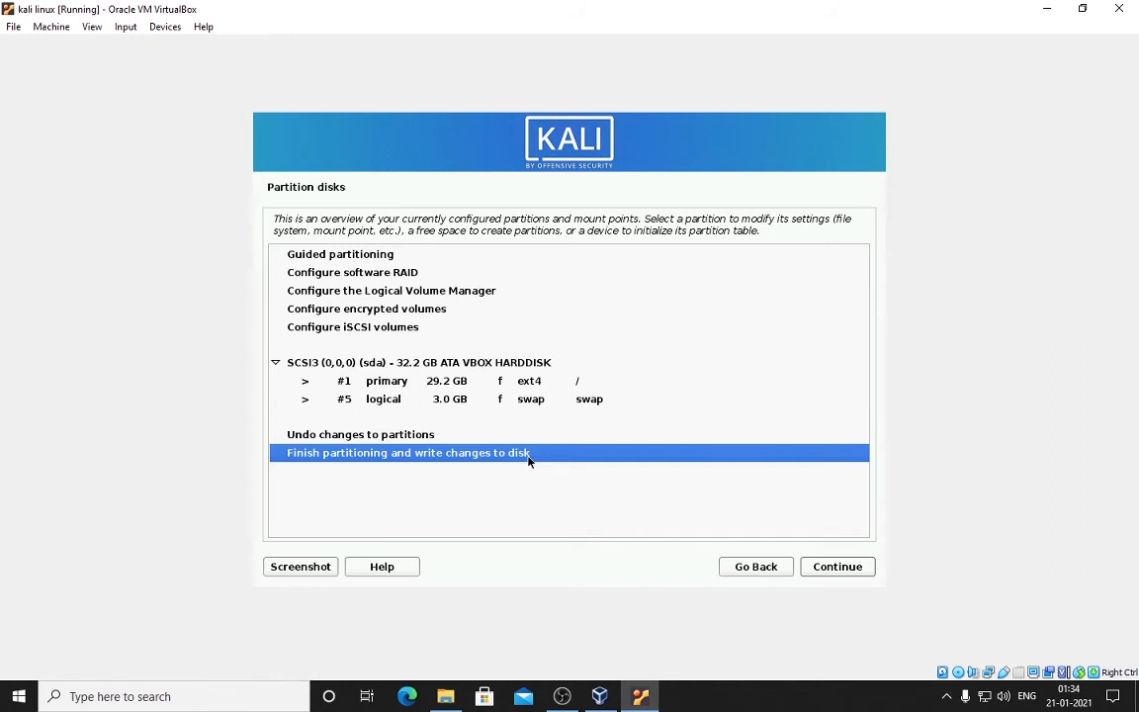
pyautogui.doubleClick(529, 456)
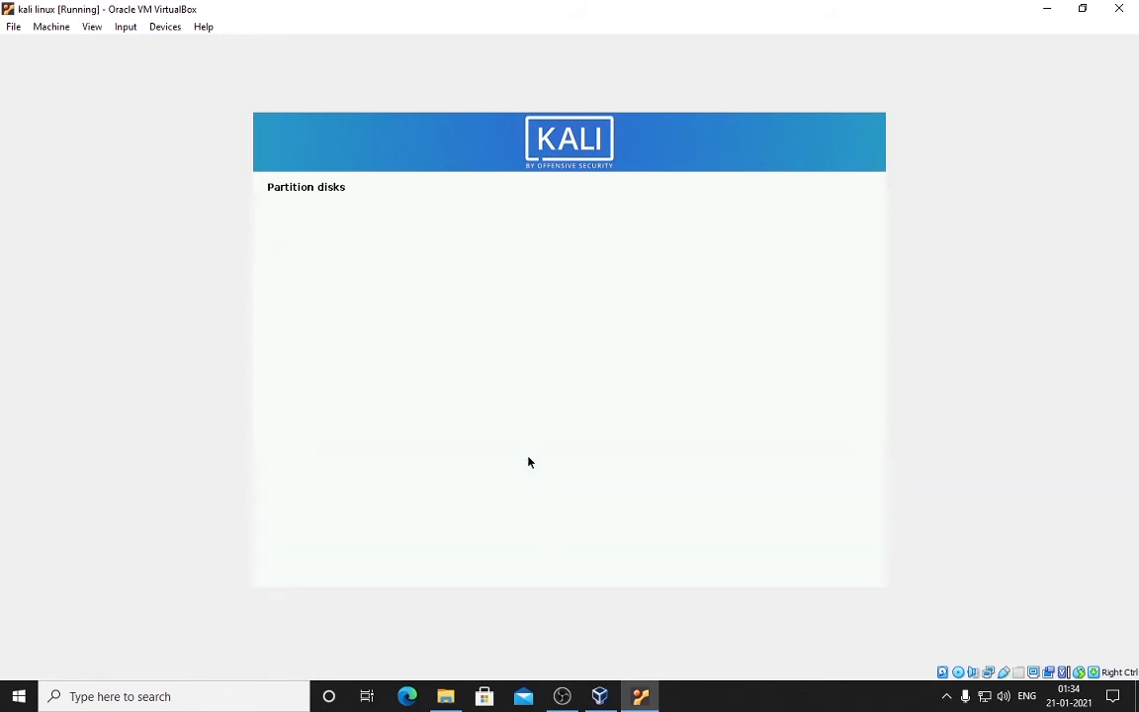
pyautogui.click(294, 372)
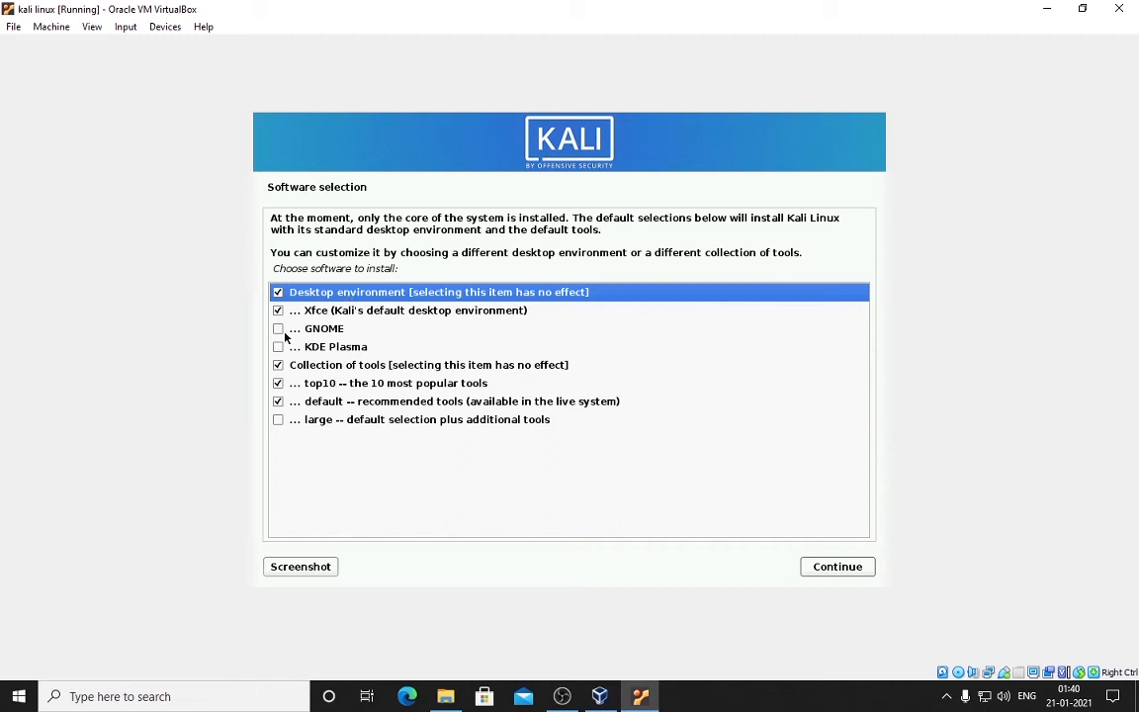
# Step: Add GNOME and the large tool collection, dropping top10 and default tools, and start installing
pyautogui.click(278, 331)
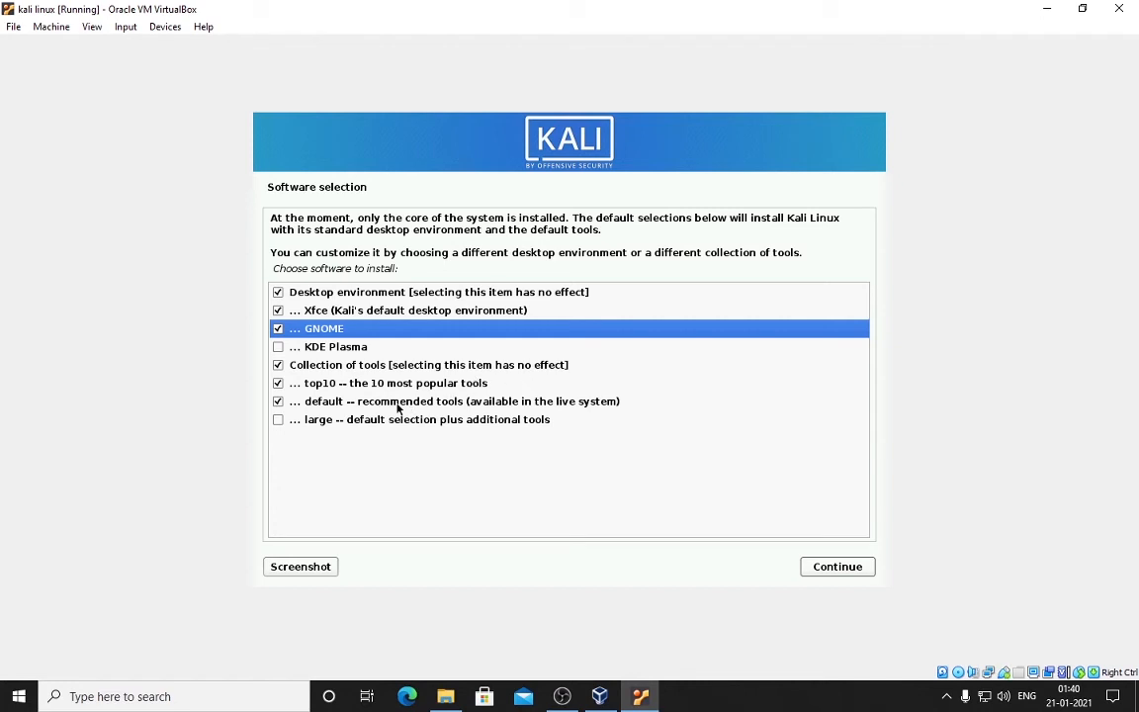
pyautogui.click(279, 419)
pyautogui.click(278, 401)
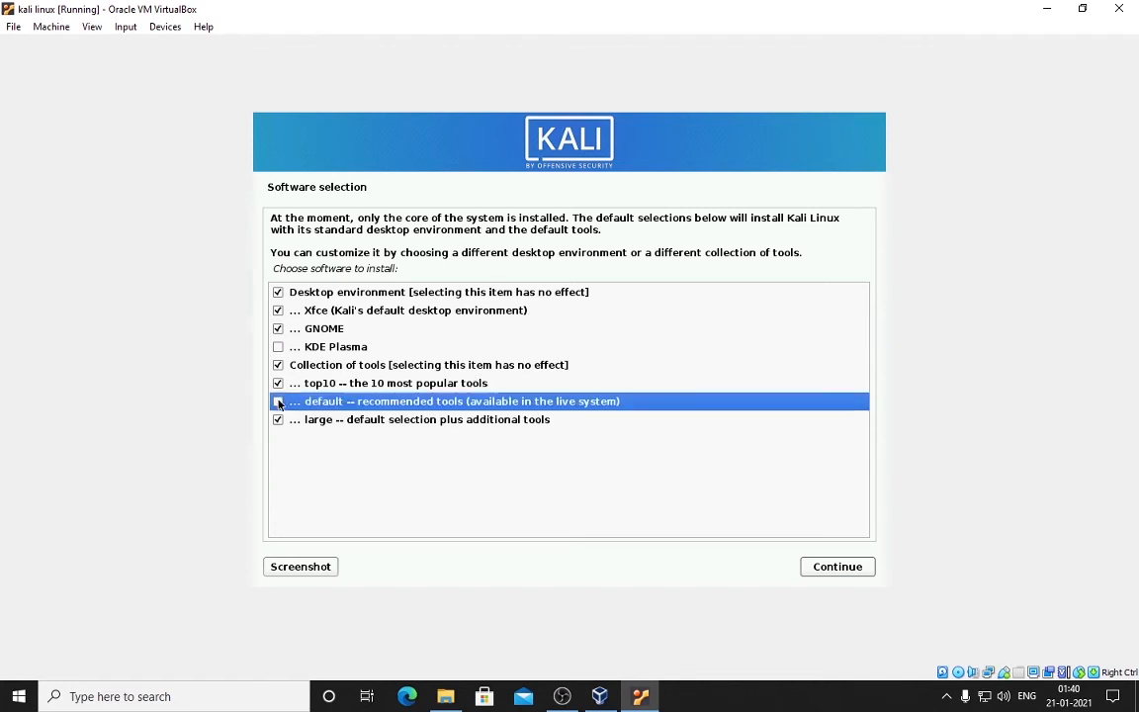
pyautogui.click(278, 382)
pyautogui.click(276, 367)
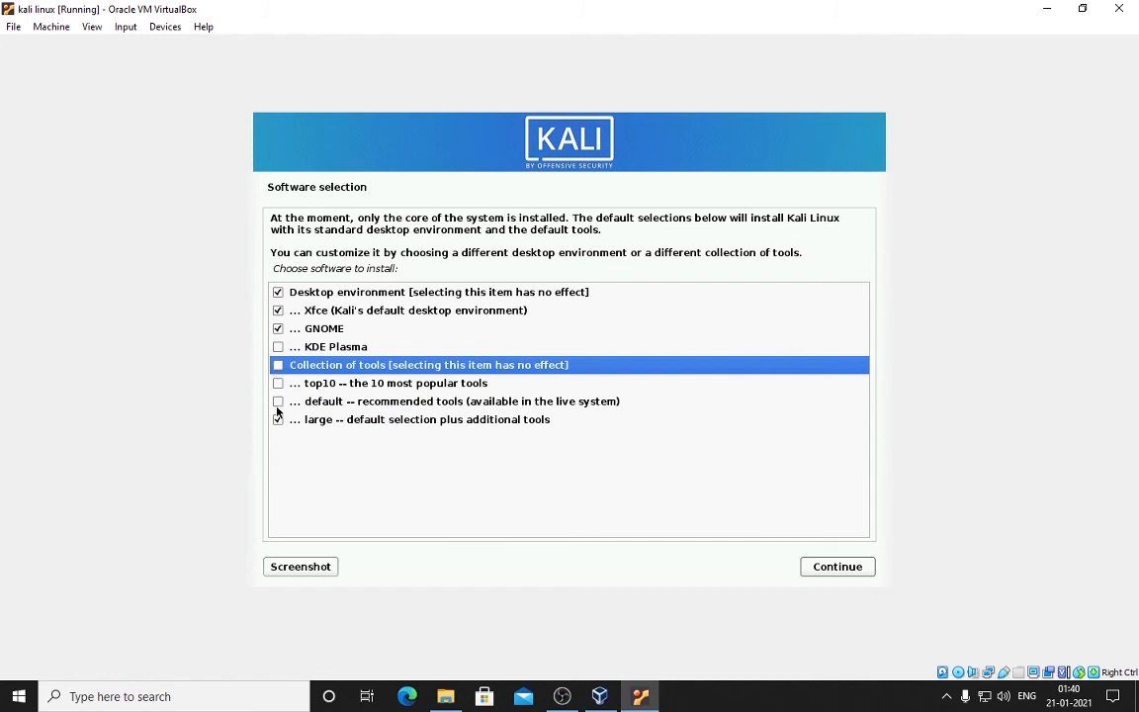
pyautogui.click(335, 420)
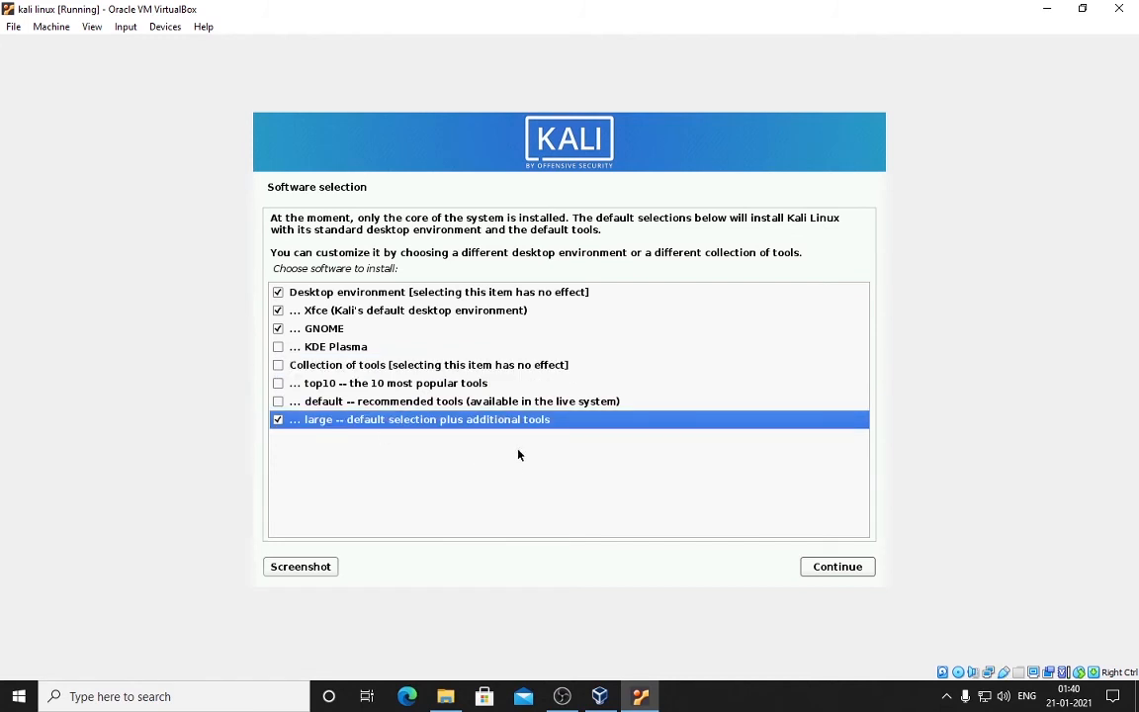
pyautogui.click(819, 572)
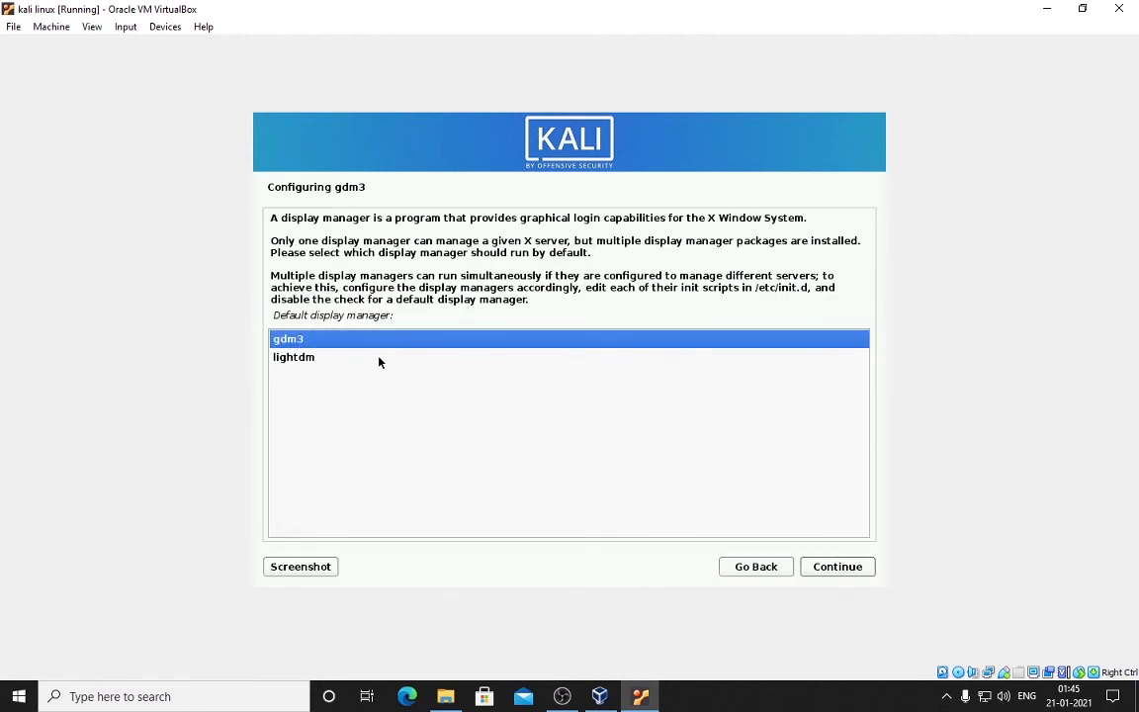
# Step: Keep gdm3 as the default display manager
pyautogui.click(379, 360)
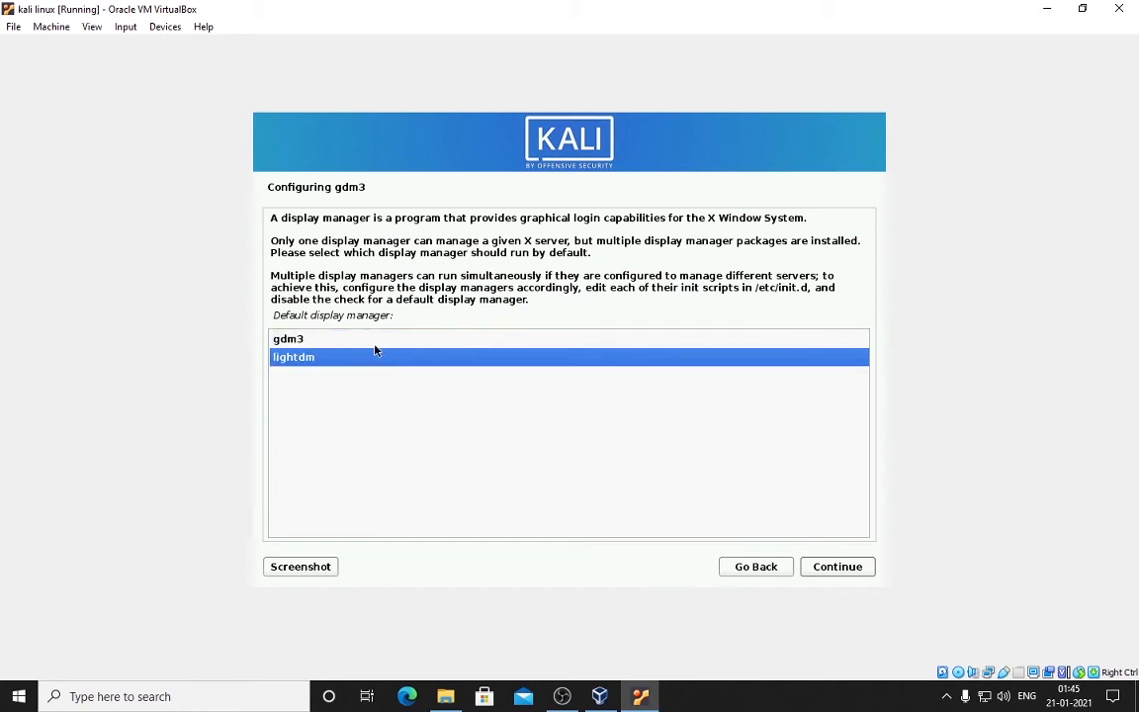
pyautogui.click(373, 345)
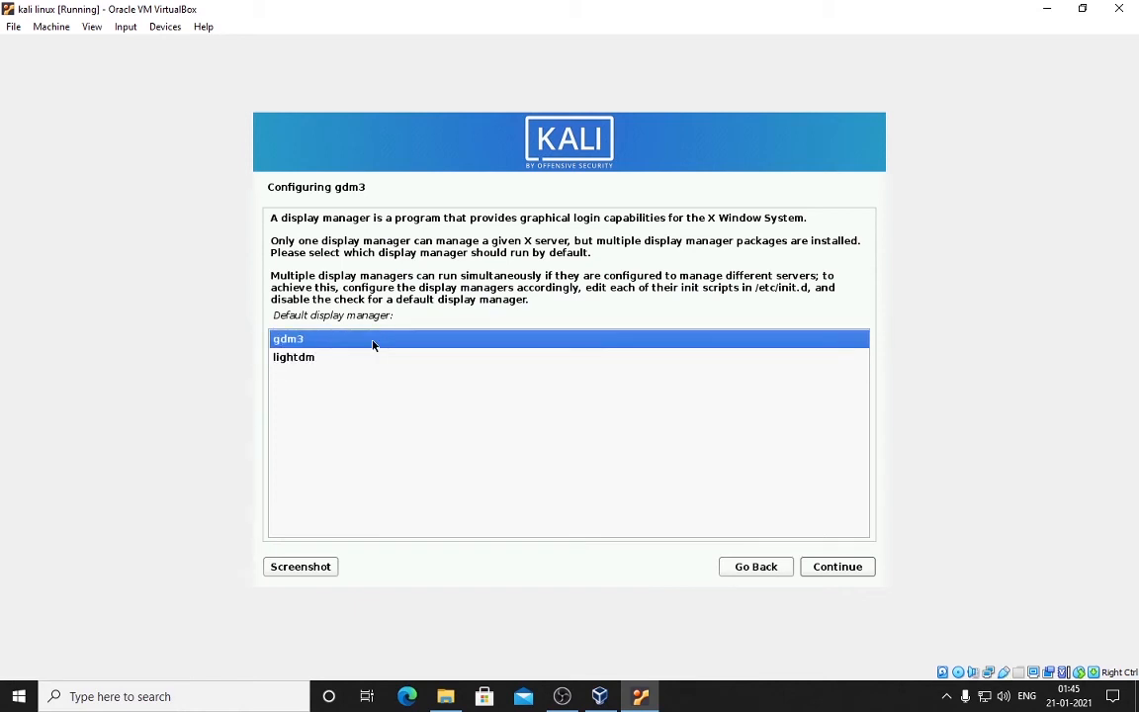
pyautogui.press('Return')
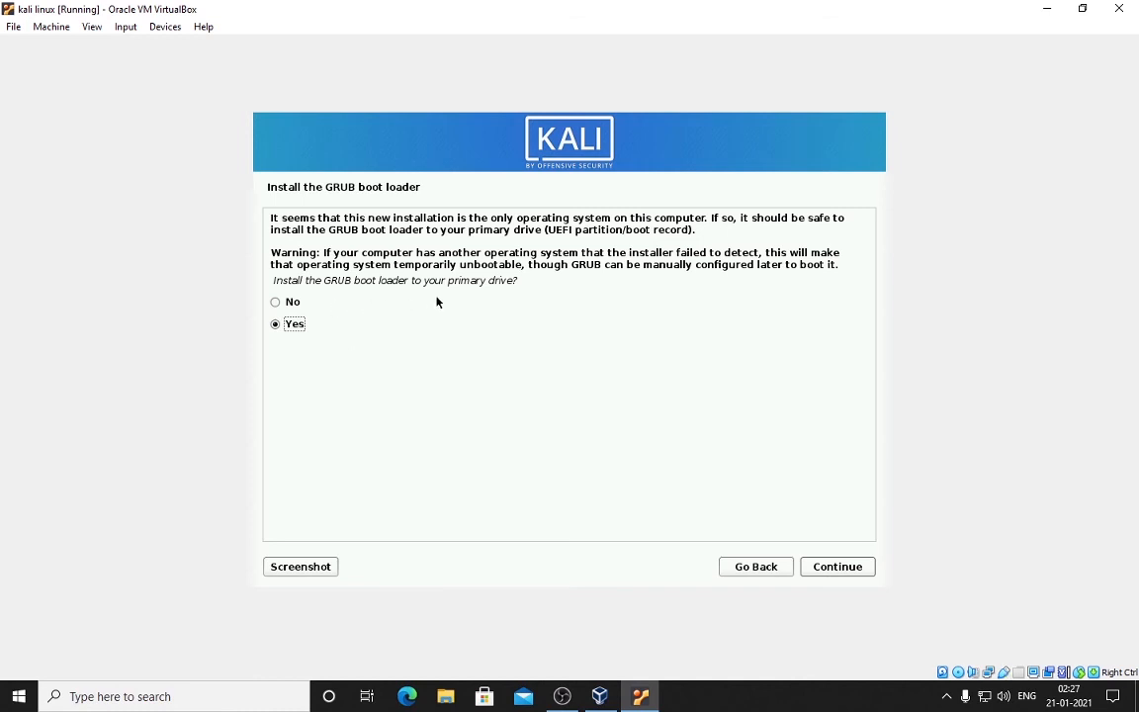
# Step: Install the GRUB boot loader onto /dev/sda
pyautogui.click(816, 568)
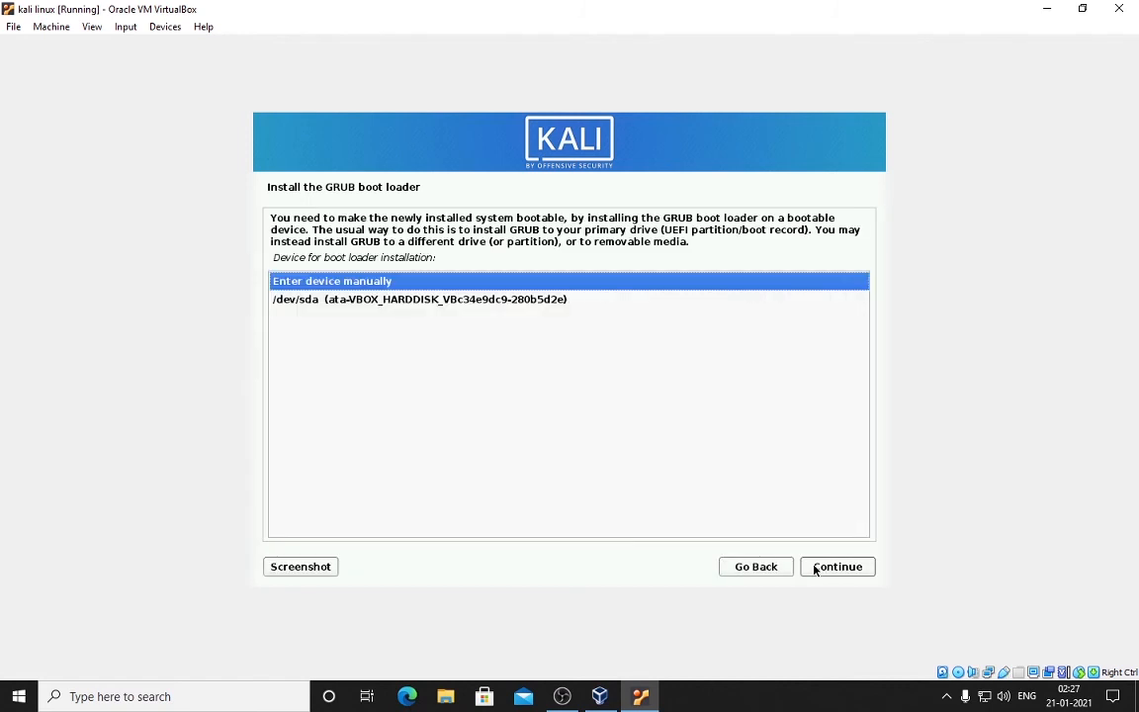
pyautogui.press('Down')
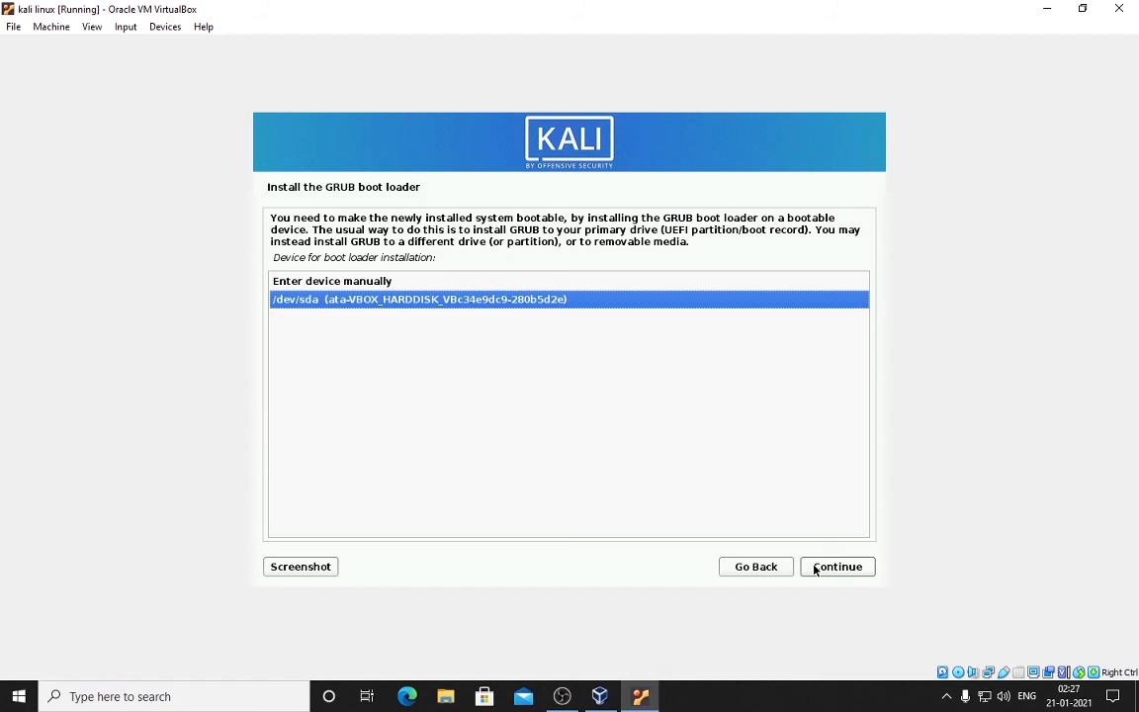
pyautogui.click(815, 569)
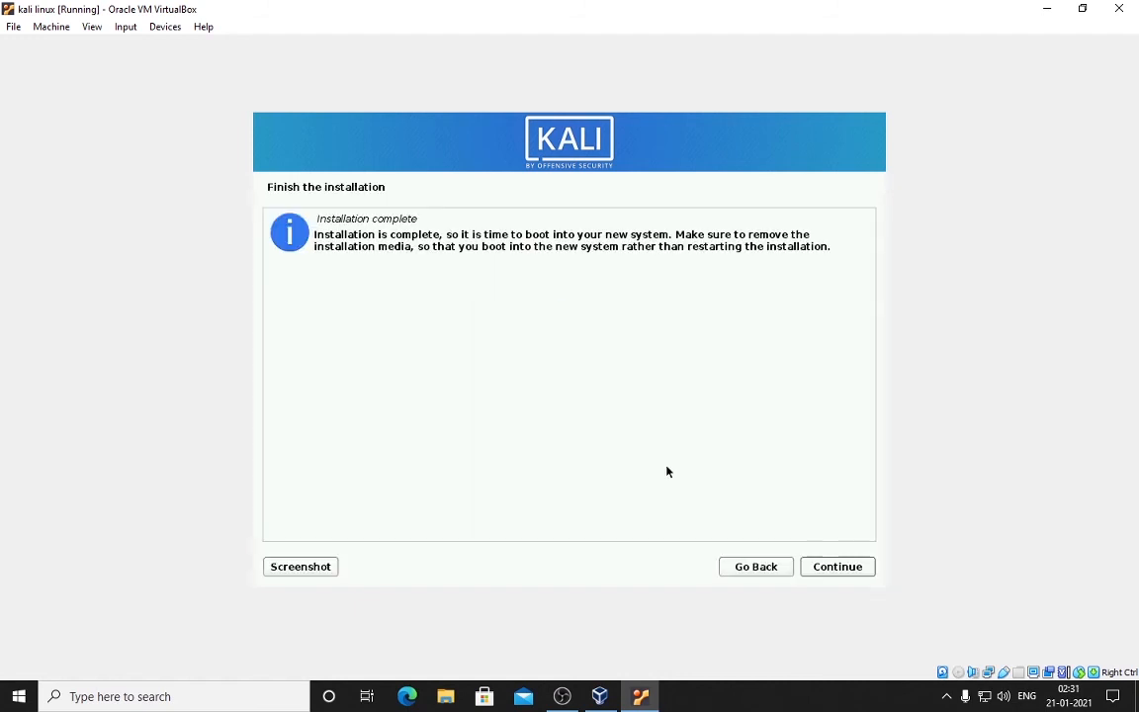
# Step: Reboot into the installed Kali and sign in with the user account's password
pyautogui.click(838, 567)
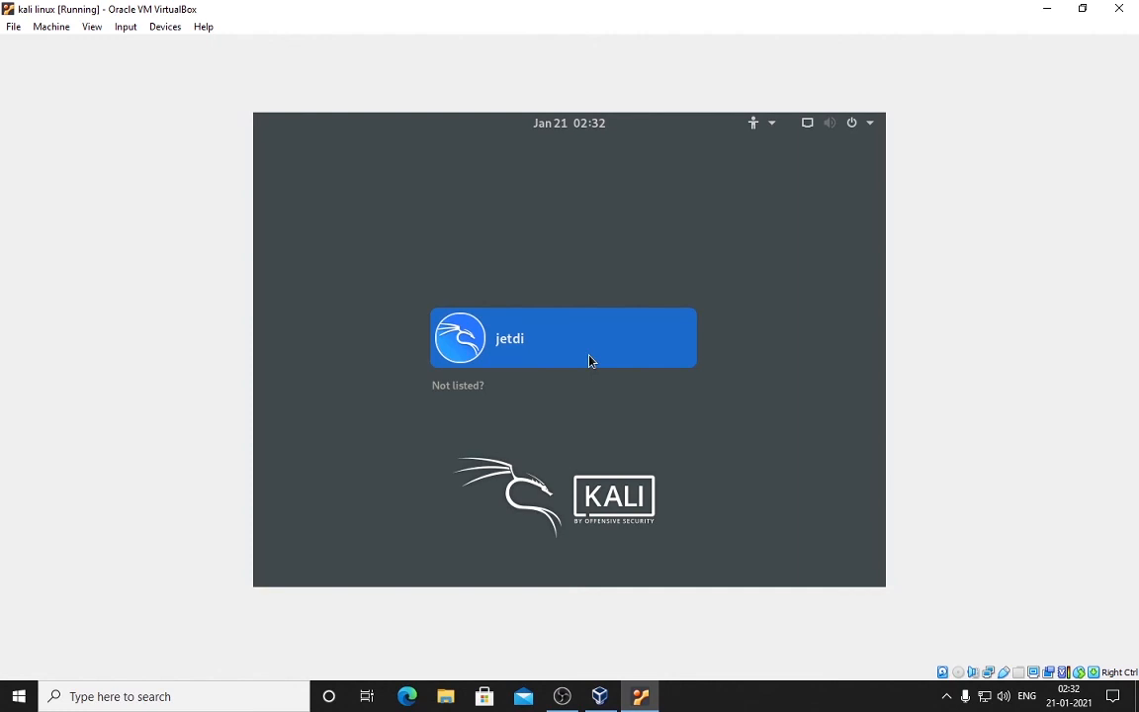
pyautogui.click(589, 361)
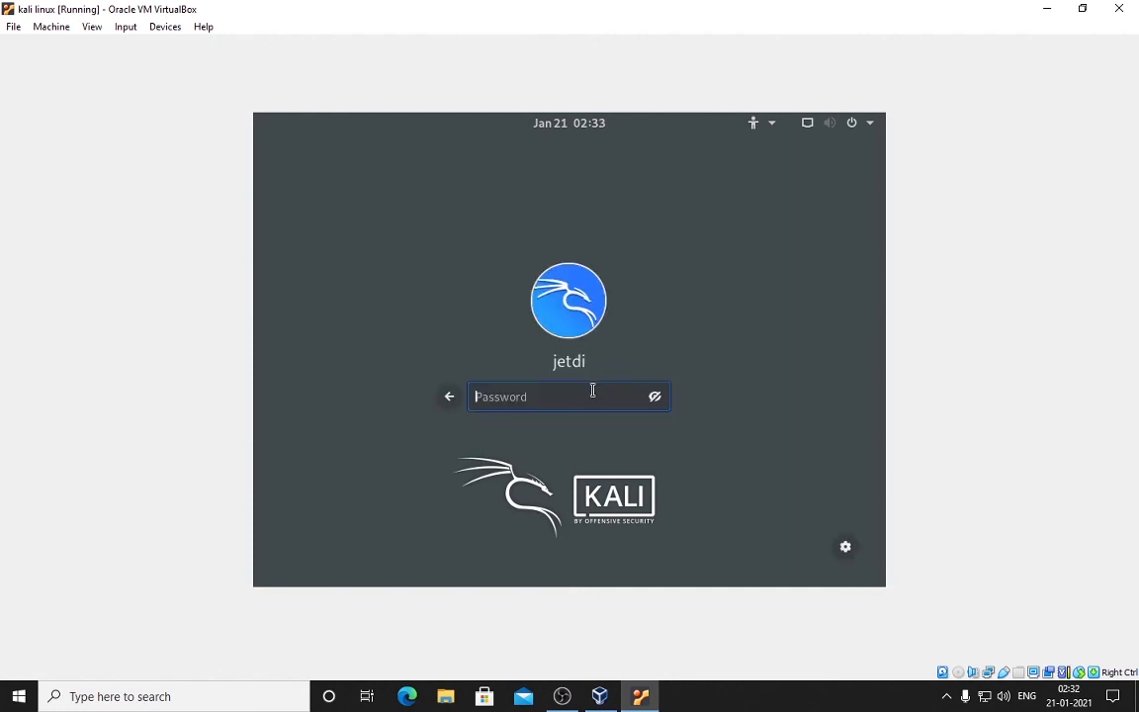
pyautogui.write('********')
pyautogui.press('Return')
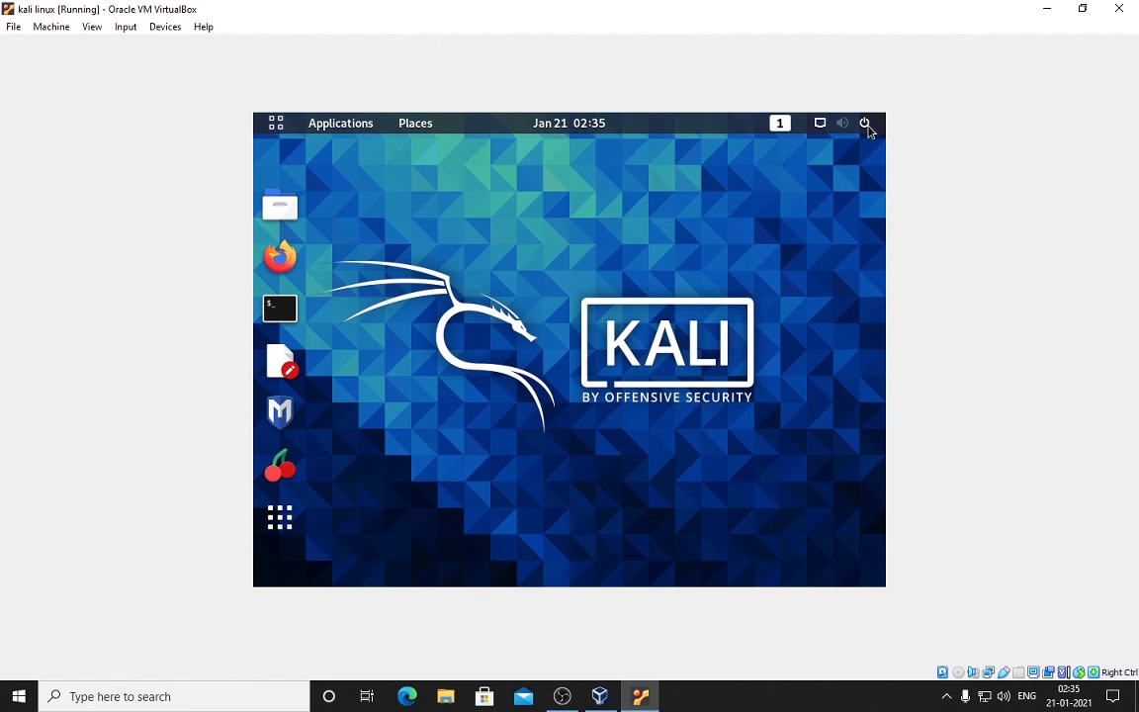
# Step: Power off the Kali system from the top-right power and session menu
pyautogui.click(867, 125)
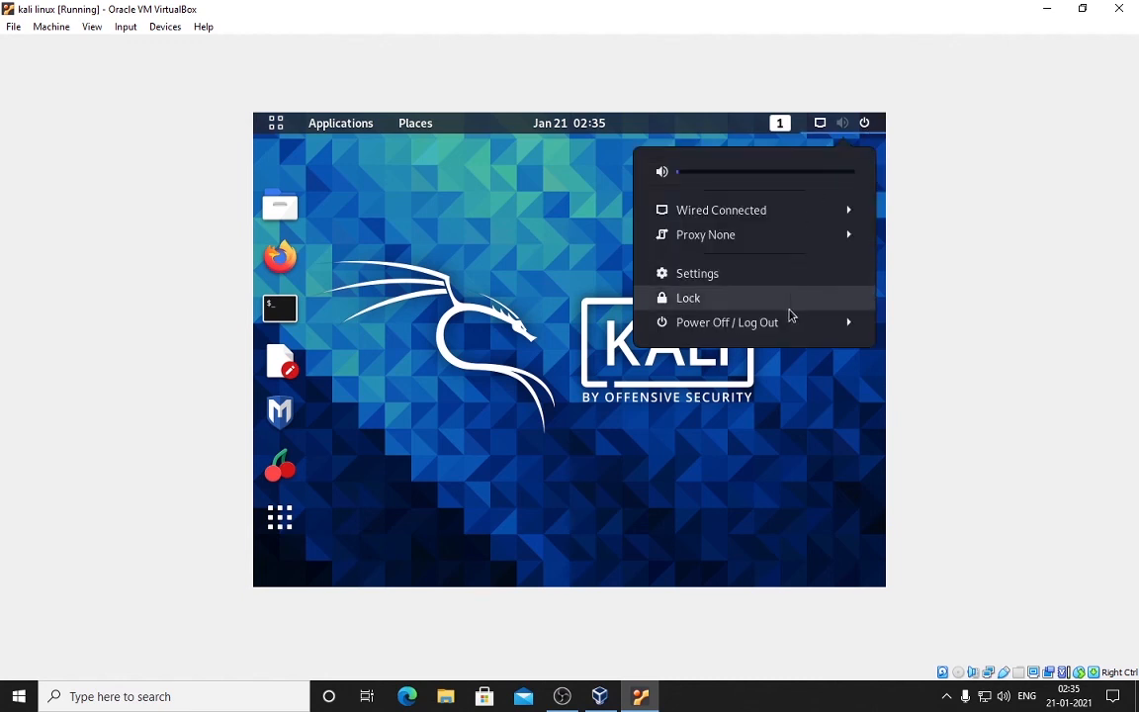
pyautogui.click(789, 325)
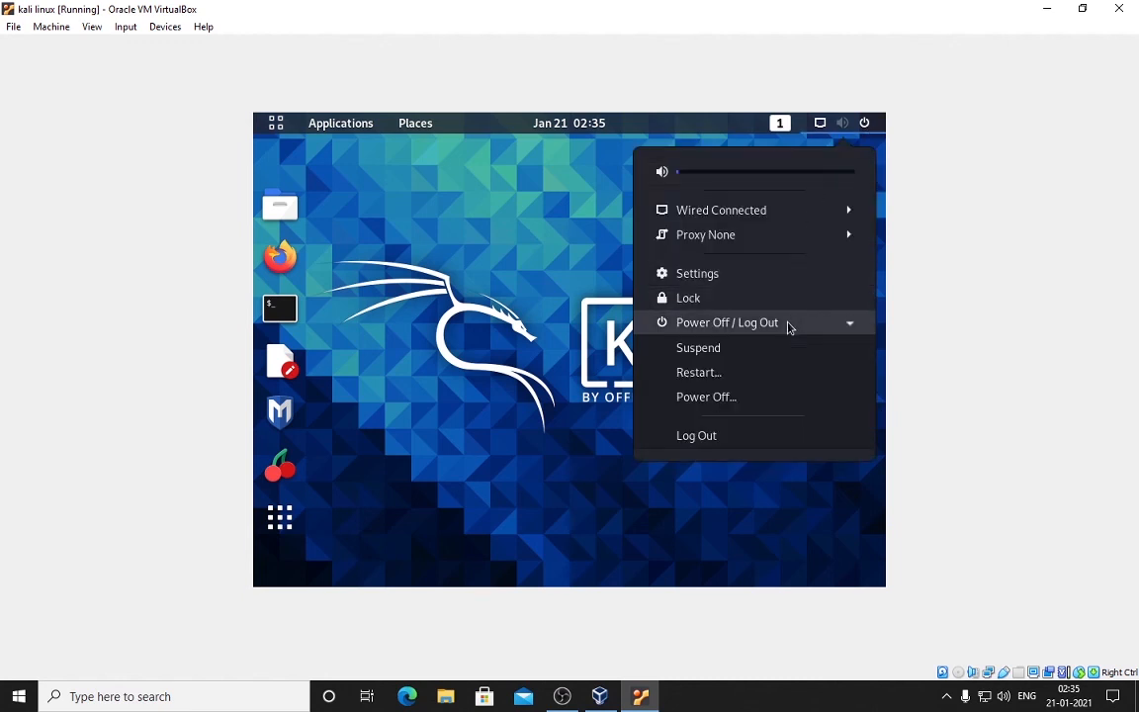
pyautogui.click(783, 400)
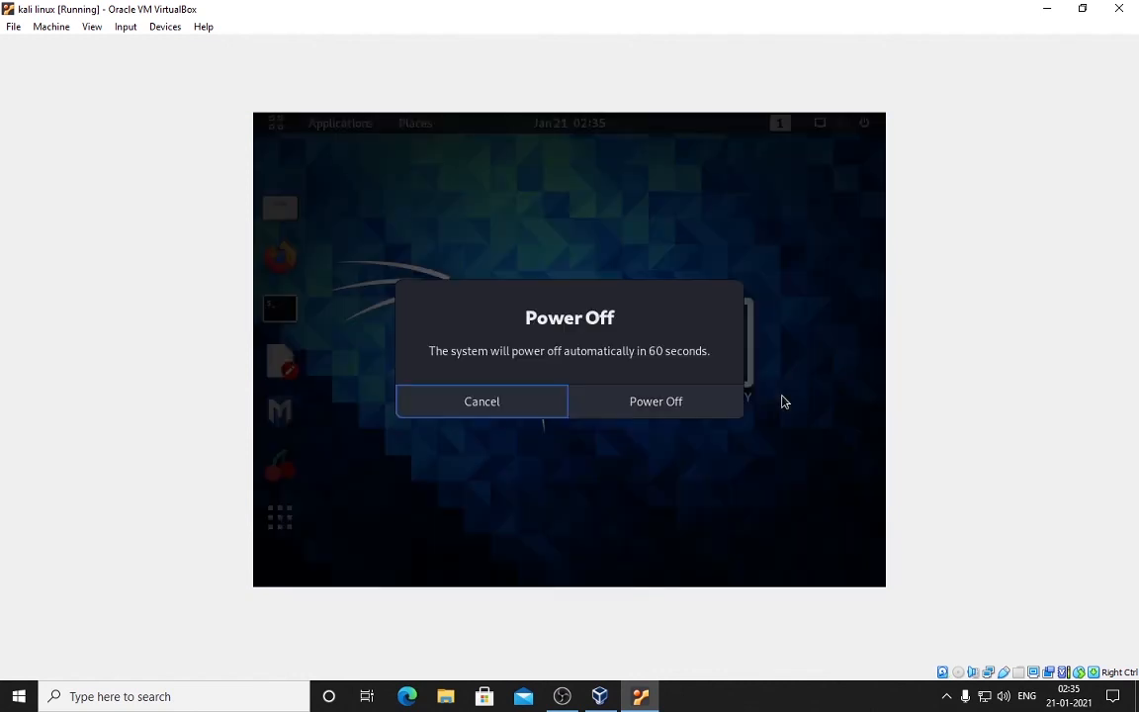
pyautogui.click(725, 410)
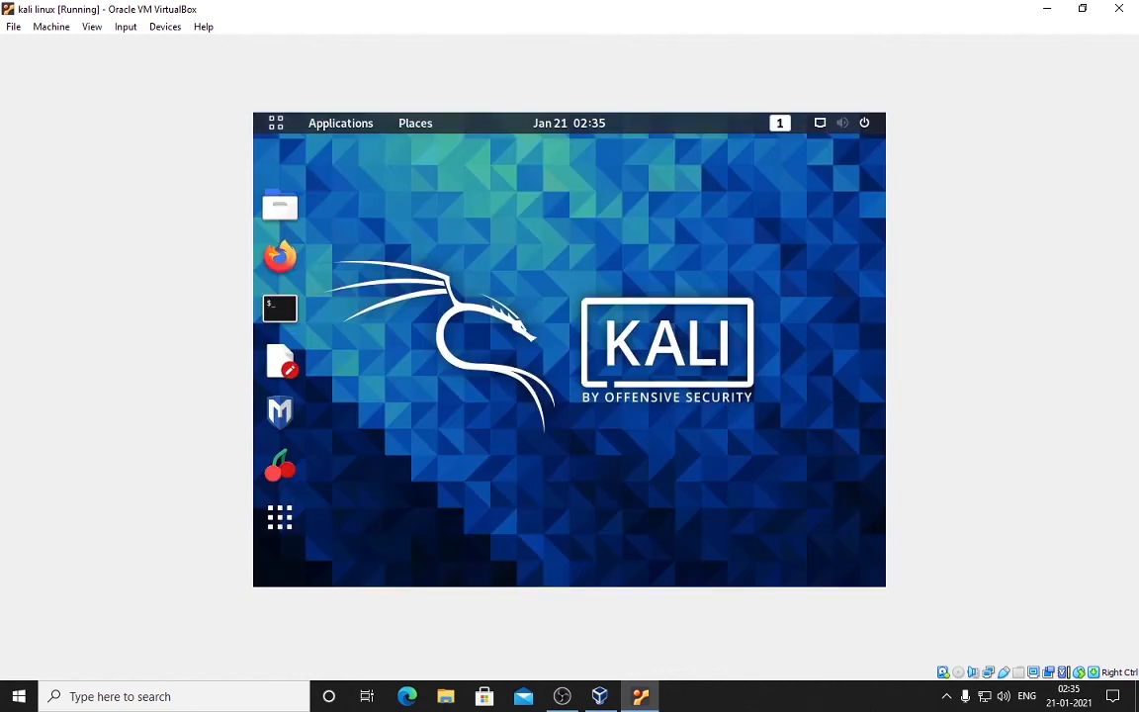